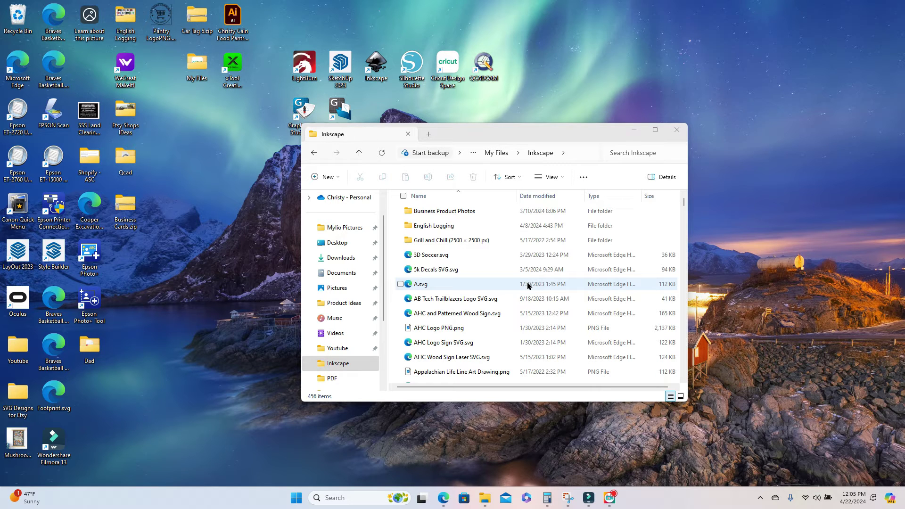
Launch Inkscape from Windows search and start a new blank document
{"action": "left_click", "coordinate": [365, 498]}
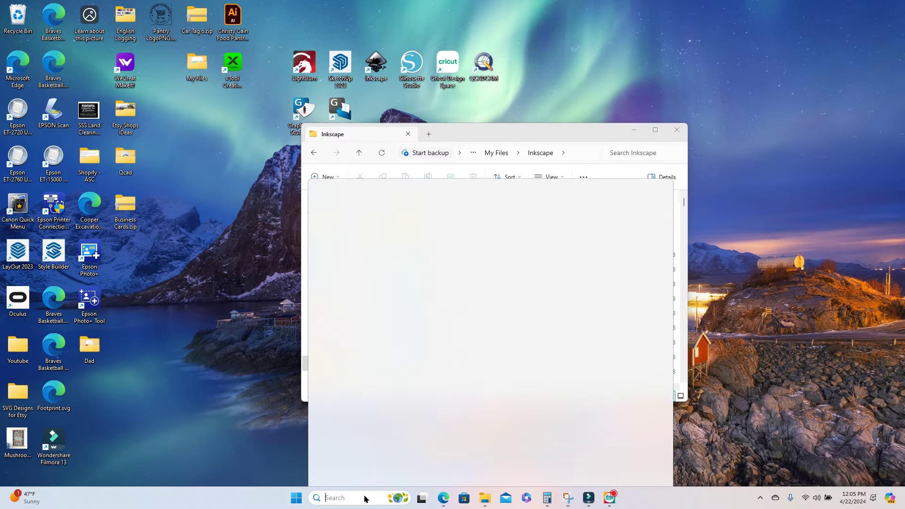
{"action": "left_click", "coordinate": [364, 498]}
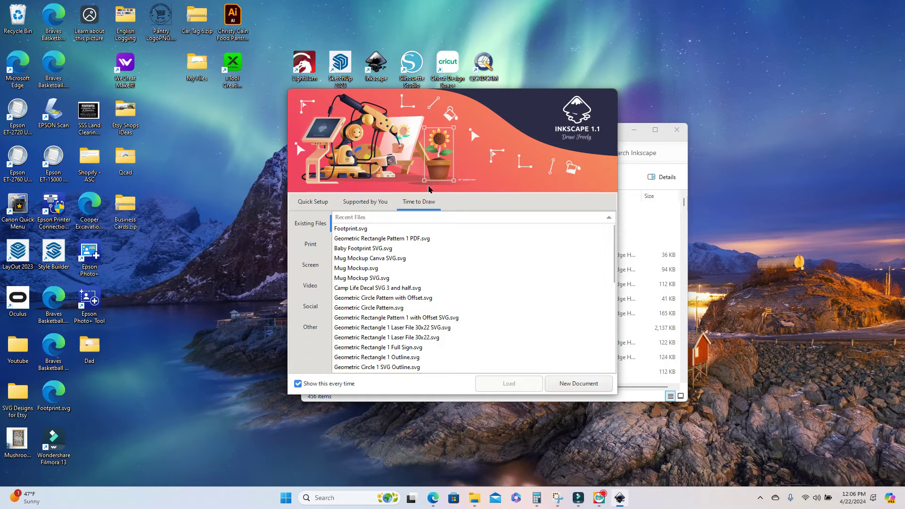
{"action": "left_click", "coordinate": [574, 384]}
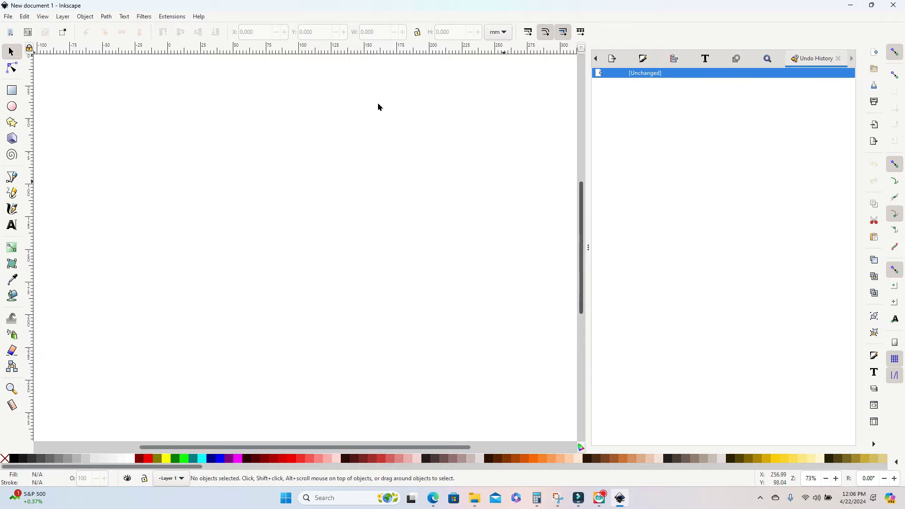
Hide the page border in Document Properties, then return to the footprint image results
{"action": "left_click", "coordinate": [10, 18]}
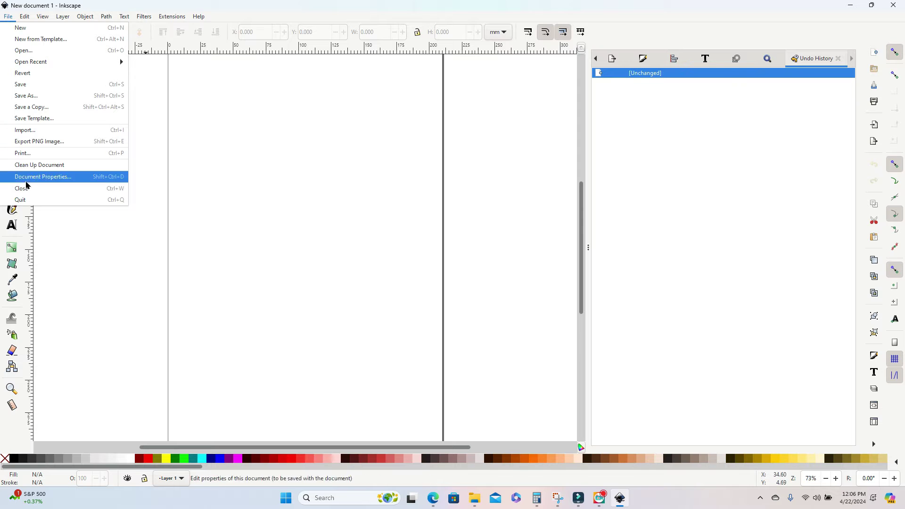
{"action": "left_click", "coordinate": [42, 178]}
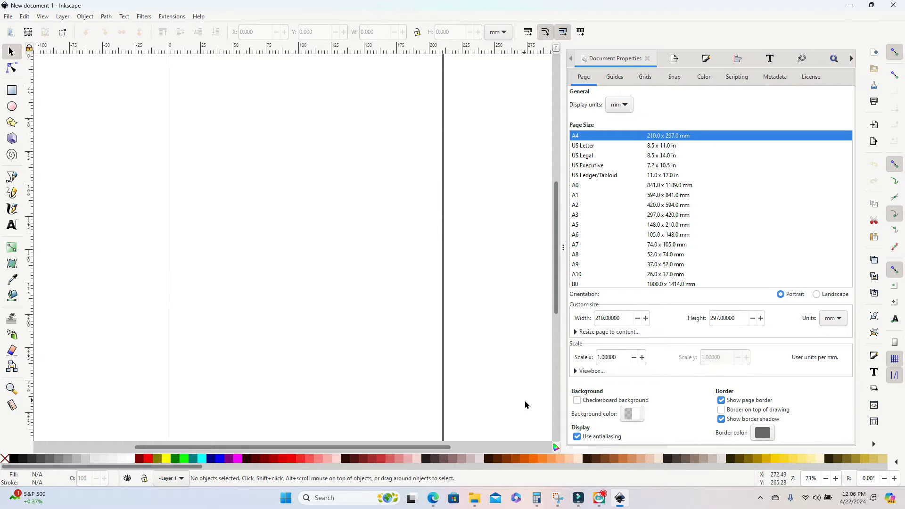
{"action": "left_click", "coordinate": [721, 401]}
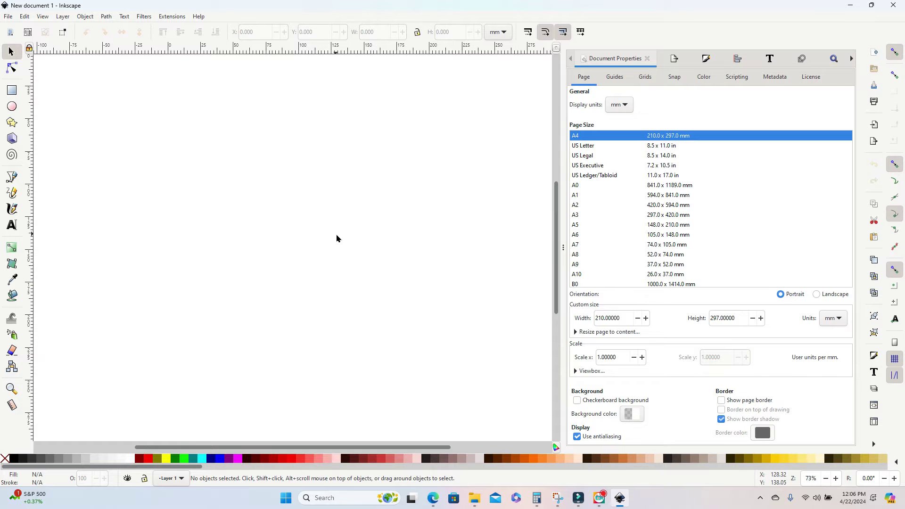
{"action": "mouse_move", "coordinate": [433, 497]}
{"action": "left_click", "coordinate": [448, 441]}
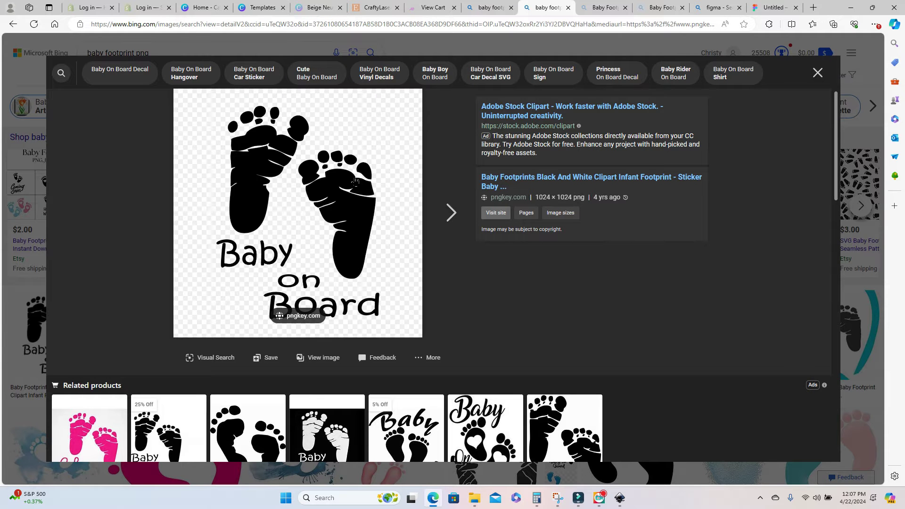
Copy the black 'Baby on Board' footprint image from the Bing results
{"action": "right_click", "coordinate": [354, 182]}
{"action": "left_click", "coordinate": [387, 223]}
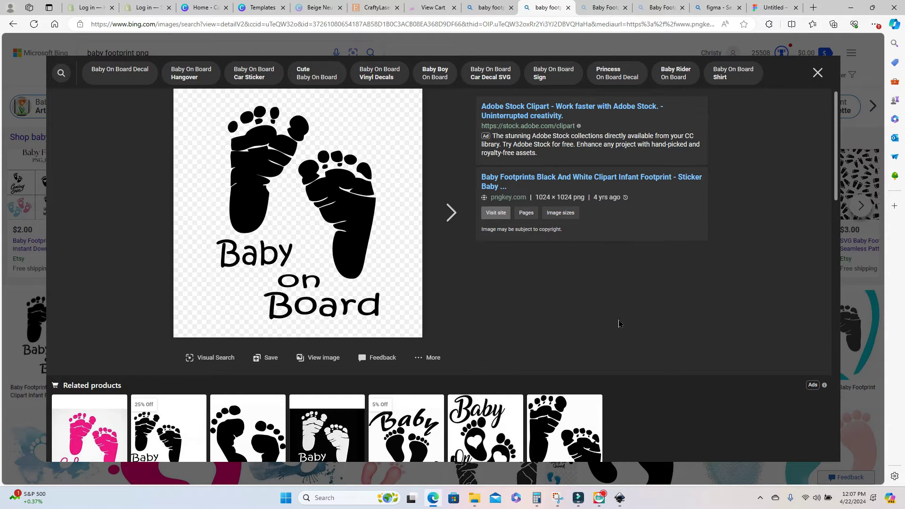
{"action": "left_click", "coordinate": [620, 498]}
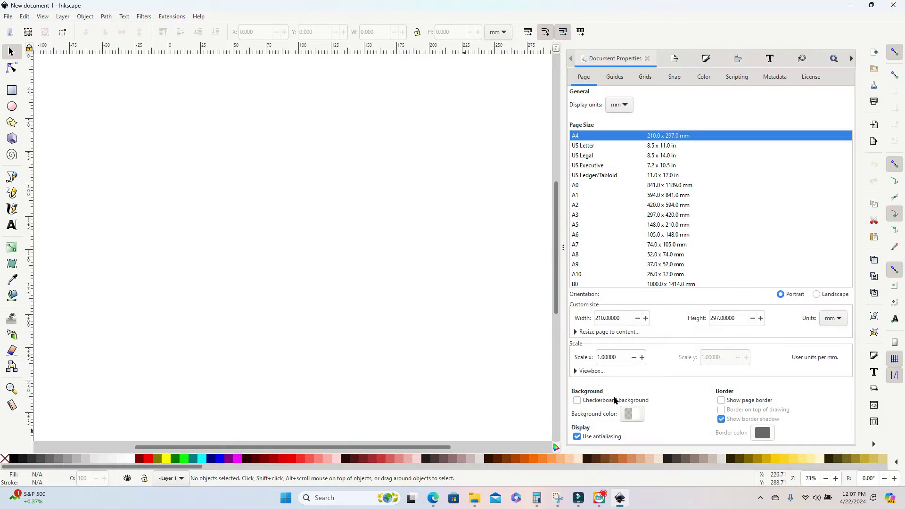
Paste the copied footprint image onto the Inkscape canvas and zoom out to see it
{"action": "right_click", "coordinate": [289, 162]}
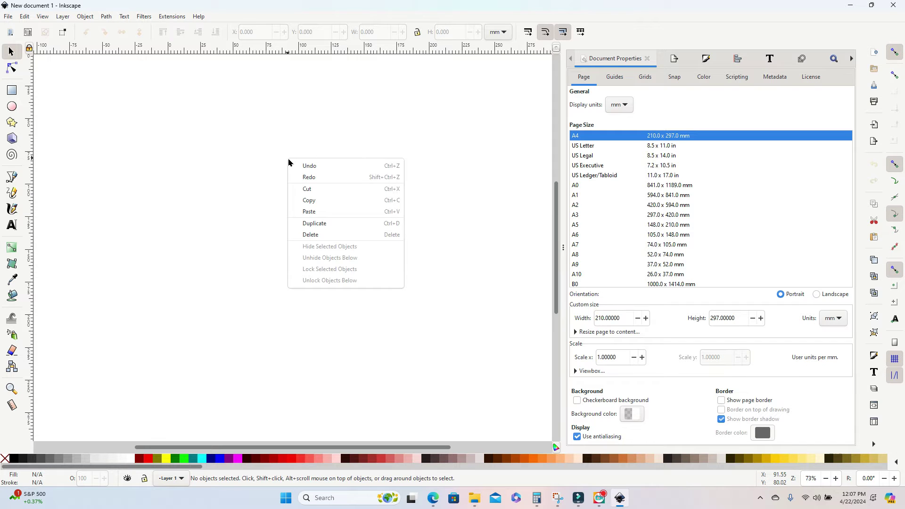
{"action": "left_click", "coordinate": [323, 212]}
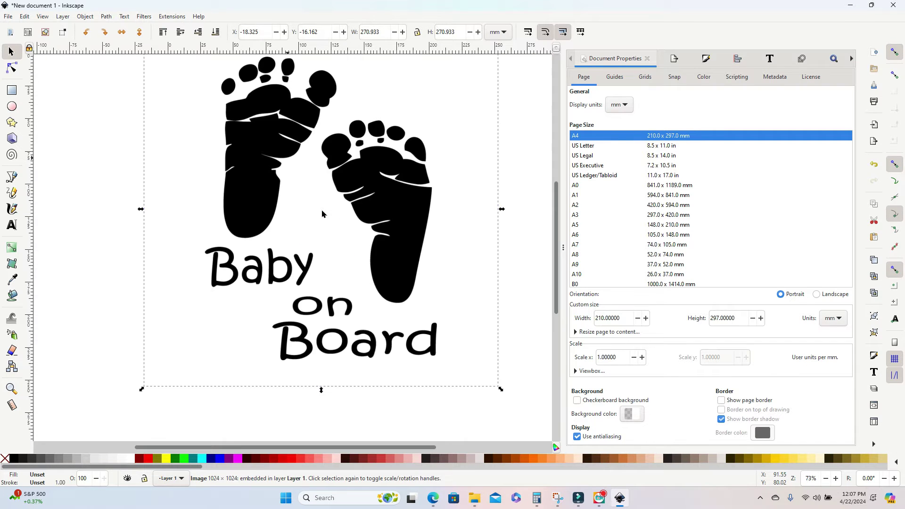
{"action": "left_click", "coordinate": [323, 214]}
{"action": "key", "text": "minus"}
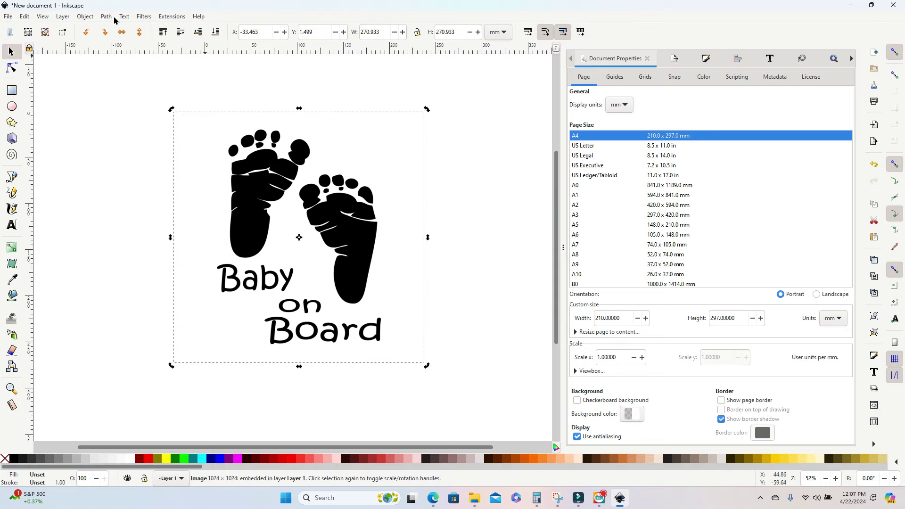
Trace the bitmap into a vector path using Brightness cutoff, previewing before applying
{"action": "left_click", "coordinate": [107, 17]}
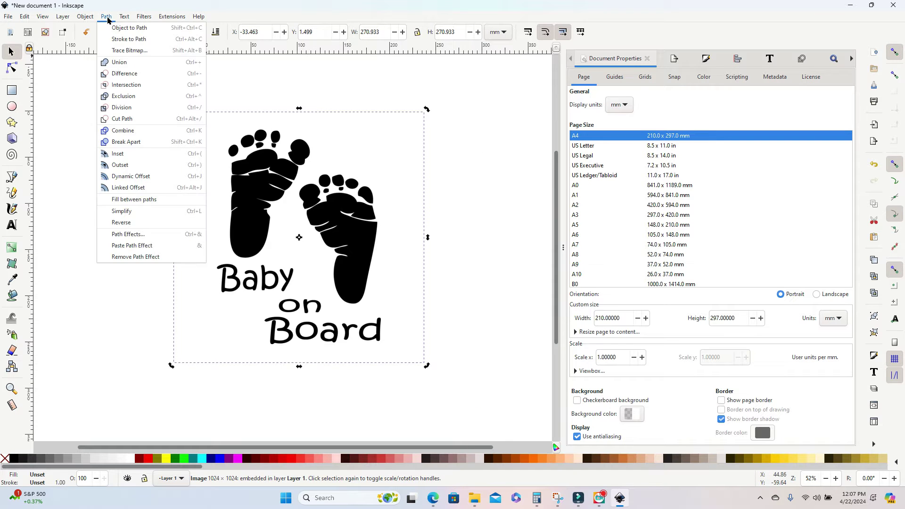
{"action": "left_click", "coordinate": [108, 50]}
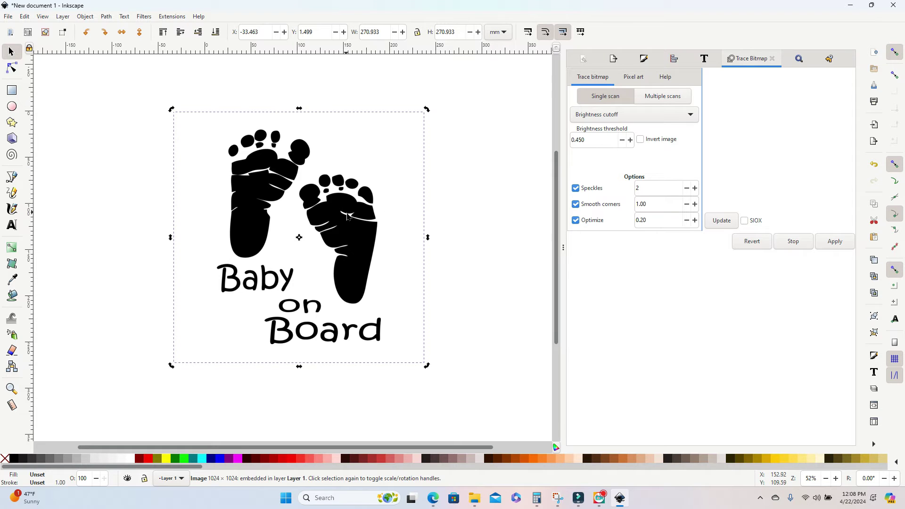
{"action": "left_click", "coordinate": [721, 221]}
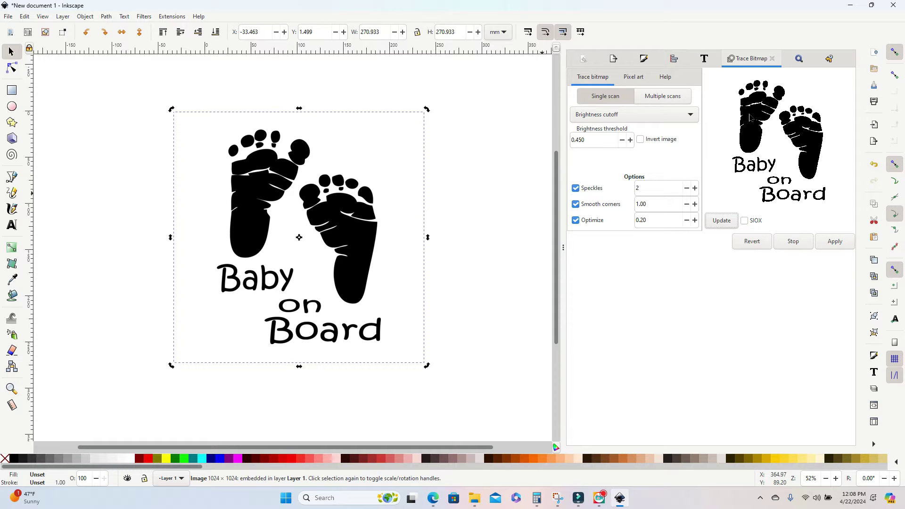
{"action": "left_click", "coordinate": [832, 243]}
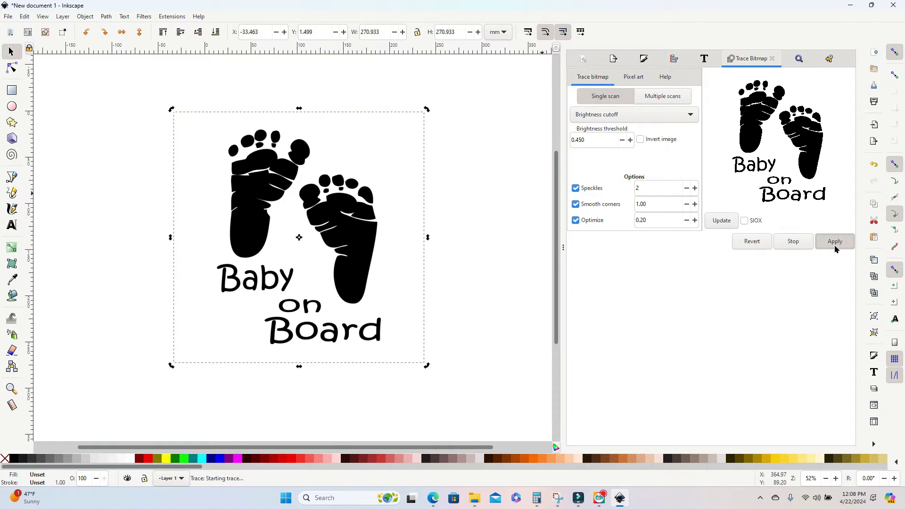
Delete the original bitmap, centre the traced path and show its nodes with the Node tool
{"action": "mouse_move", "coordinate": [340, 239]}
{"action": "left_mouse_down"}
{"action": "mouse_move", "coordinate": [332, 213]}
{"action": "mouse_move", "coordinate": [267, 215]}
{"action": "mouse_move", "coordinate": [157, 244]}
{"action": "left_mouse_up"}
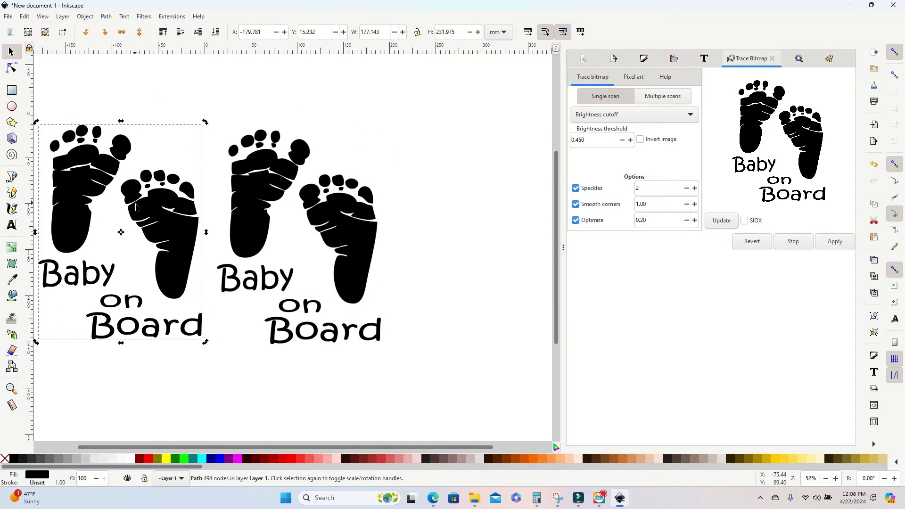
{"action": "left_click", "coordinate": [259, 229]}
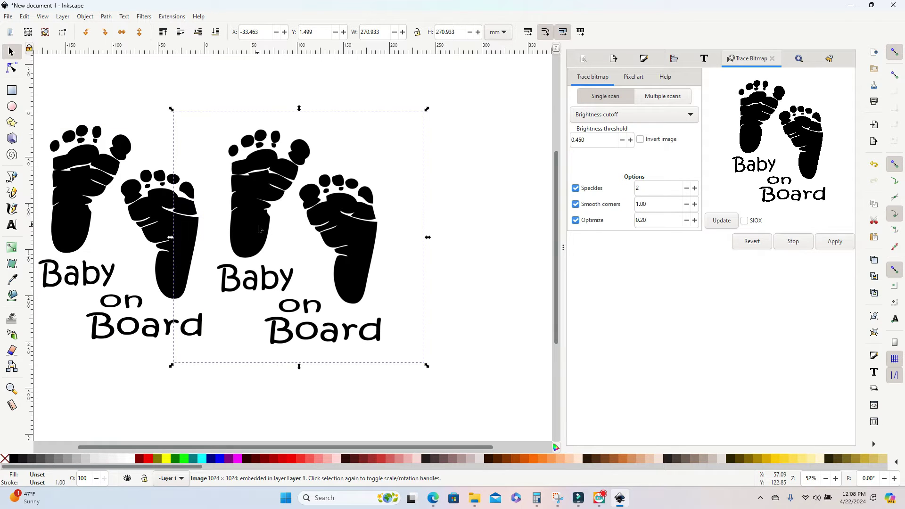
{"action": "key", "text": "Delete"}
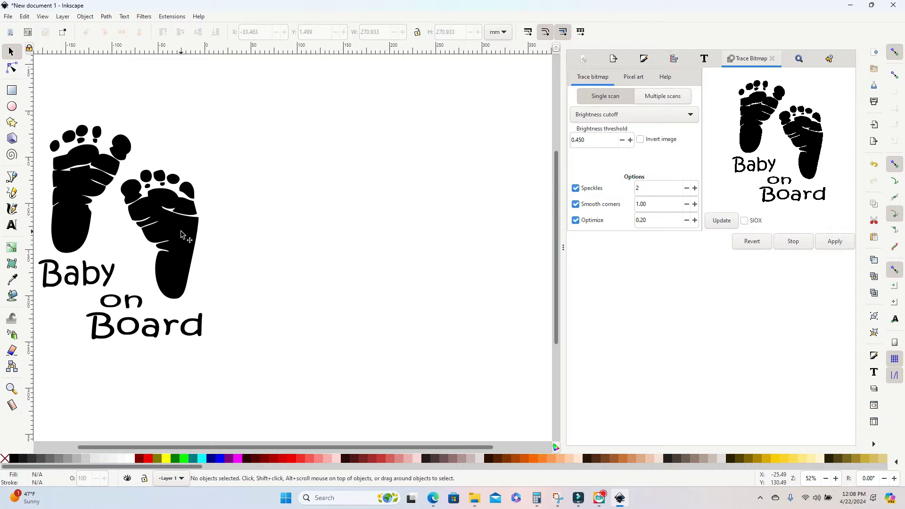
{"action": "left_click_drag", "start_coordinate": [181, 235], "coordinate": [324, 229]}
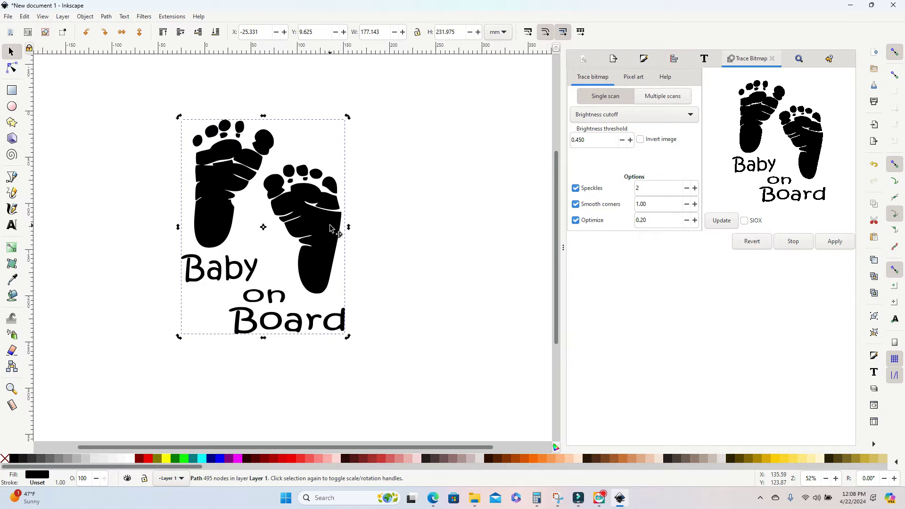
{"action": "key", "text": "n"}
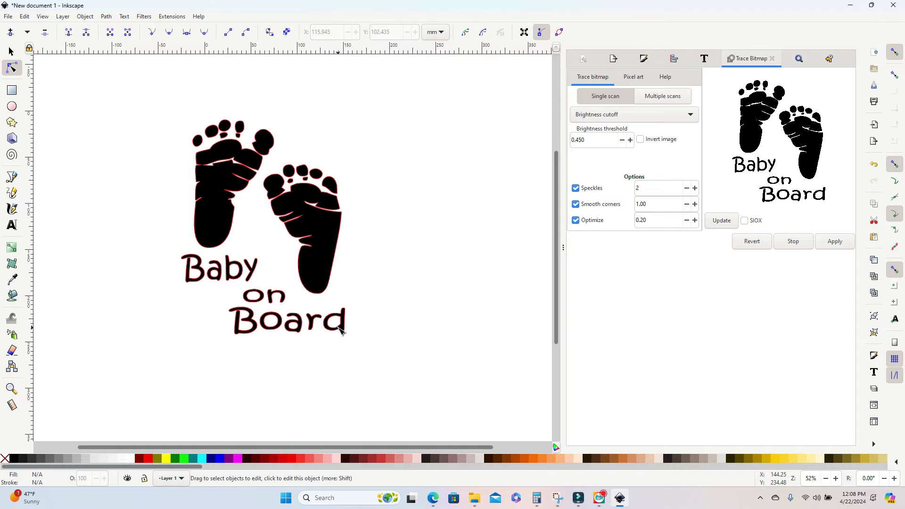
{"action": "left_click", "coordinate": [310, 246]}
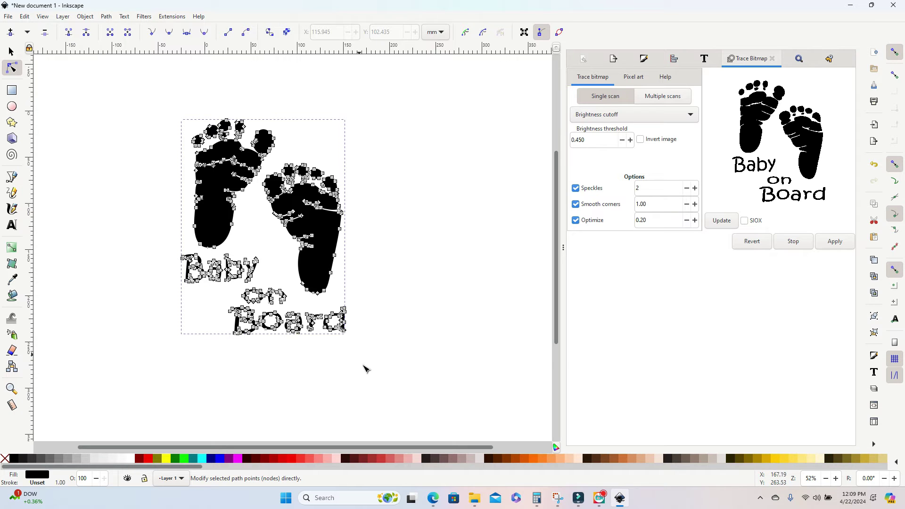
Delete the 'on Board' and 'Baby' lettering, the right foot and stray nodes
{"action": "left_click_drag", "start_coordinate": [364, 368], "coordinate": [191, 299]}
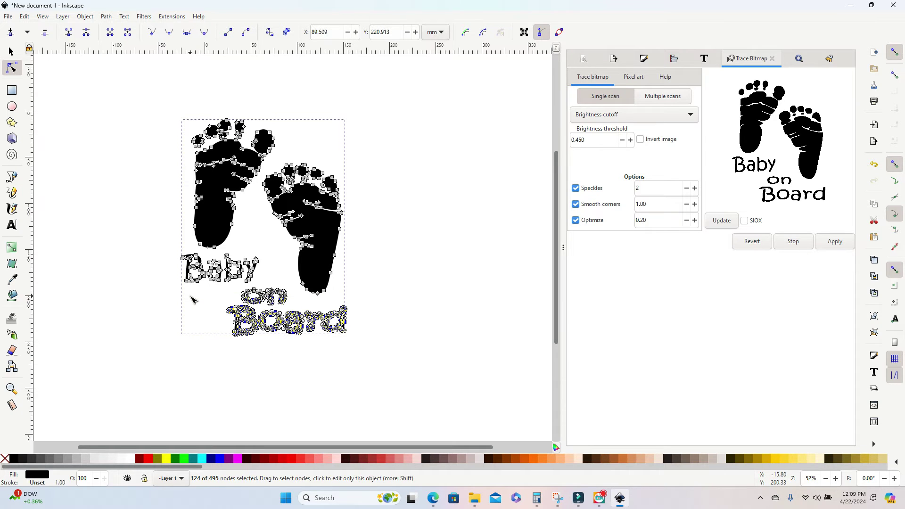
{"action": "key", "text": "Delete"}
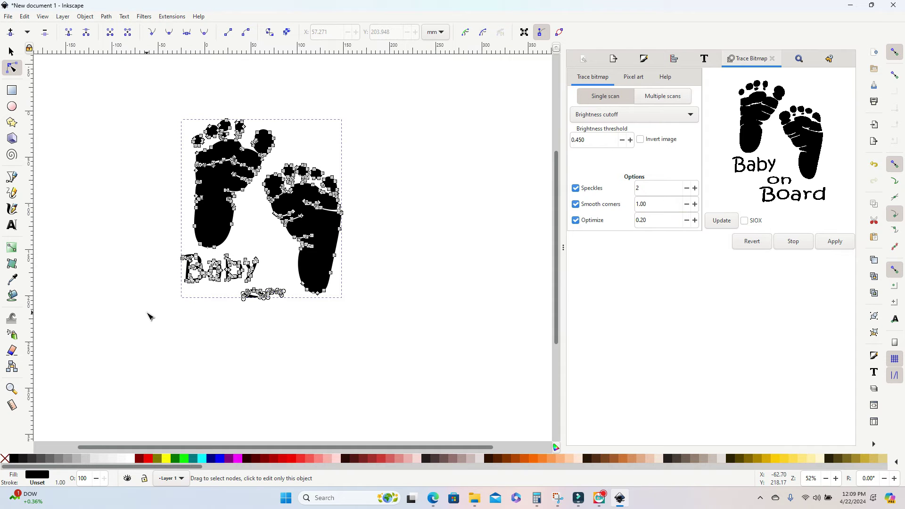
{"action": "left_click_drag", "start_coordinate": [147, 313], "coordinate": [292, 255]}
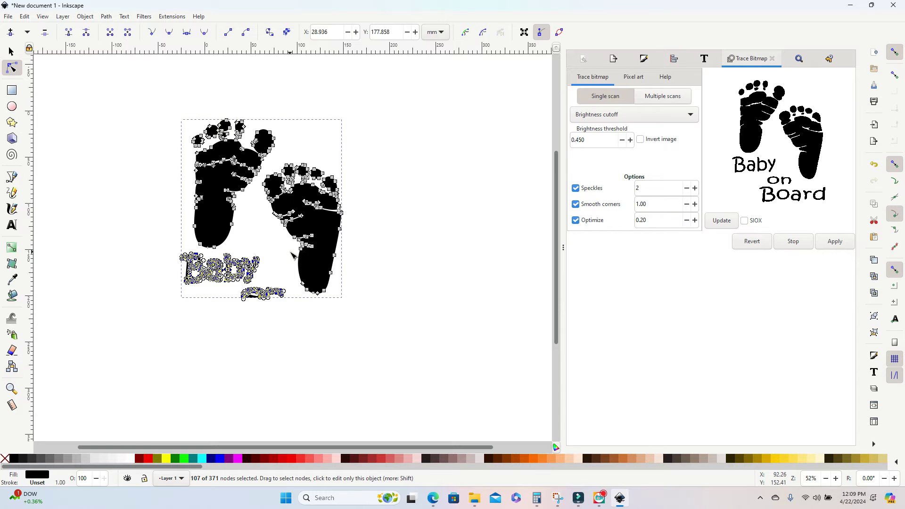
{"action": "key", "text": "Delete"}
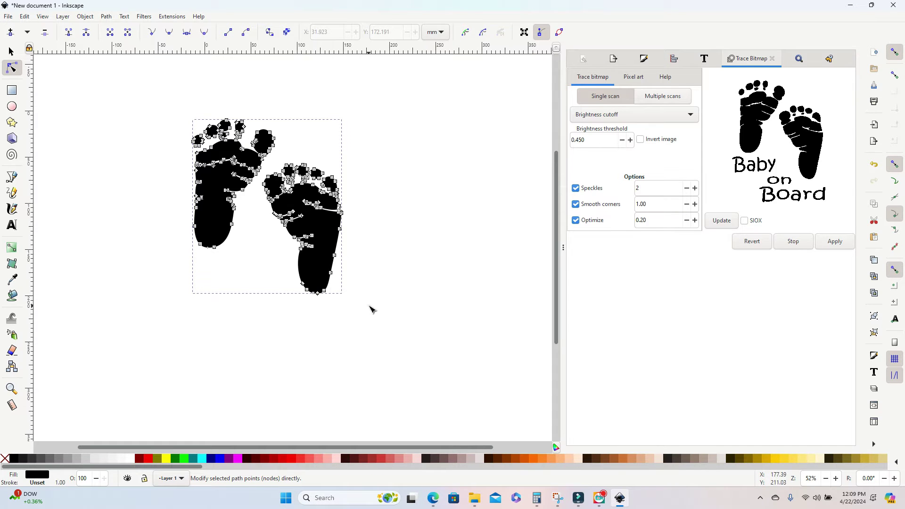
{"action": "left_click_drag", "start_coordinate": [370, 307], "coordinate": [264, 169]}
{"action": "key", "text": "Delete"}
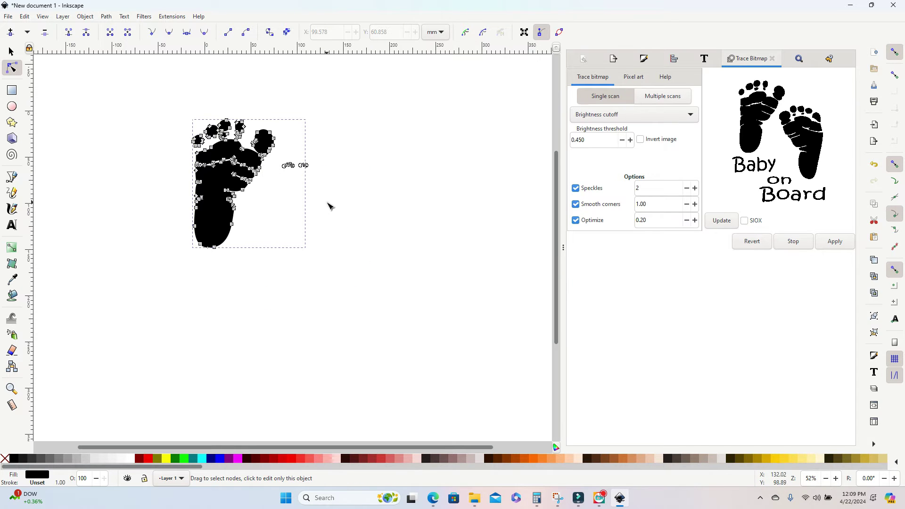
{"action": "left_click_drag", "start_coordinate": [326, 202], "coordinate": [280, 162]}
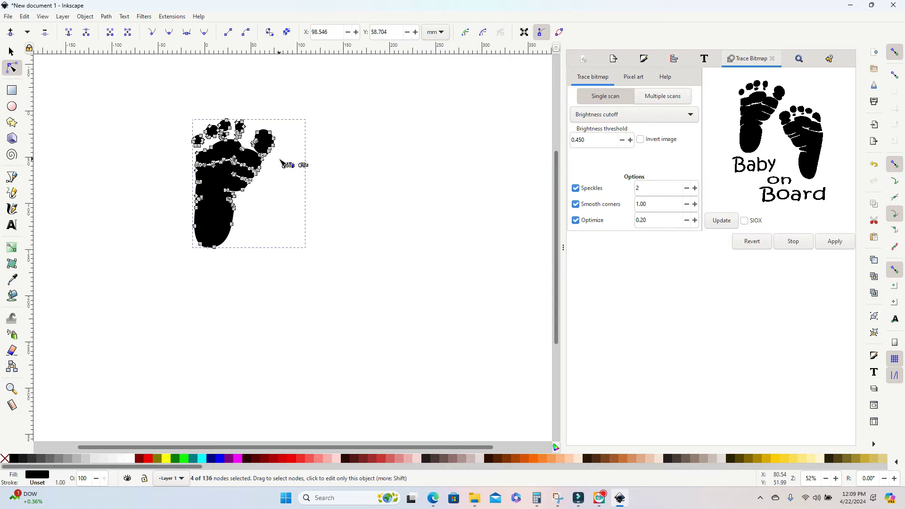
{"action": "key", "text": "Delete"}
Move the remaining single footprint path slightly right and down on the page
{"action": "left_click", "coordinate": [12, 52]}
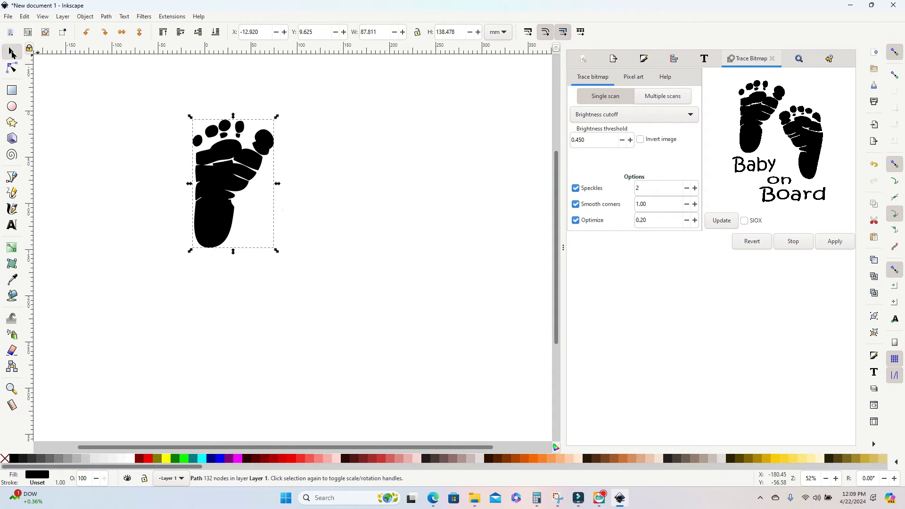
{"action": "left_click_drag", "start_coordinate": [226, 178], "coordinate": [289, 214]}
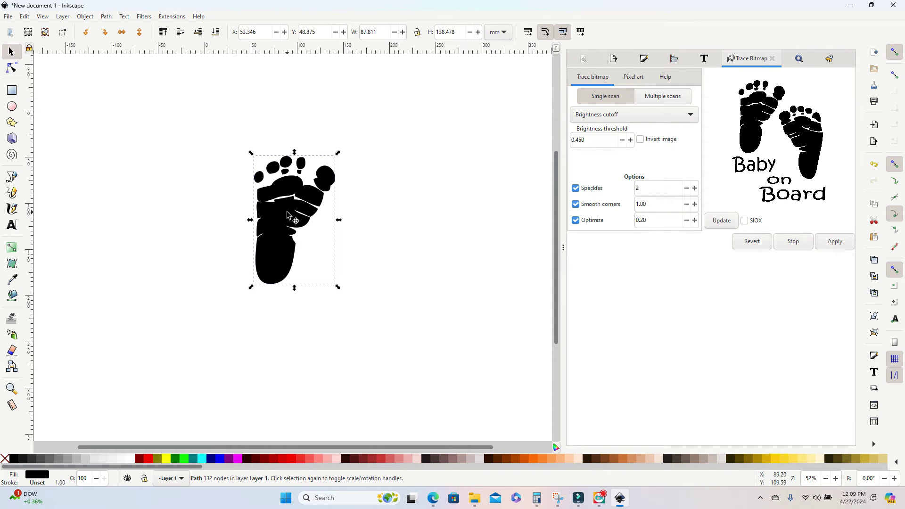
{"action": "left_click_drag", "start_coordinate": [312, 201], "coordinate": [317, 208]}
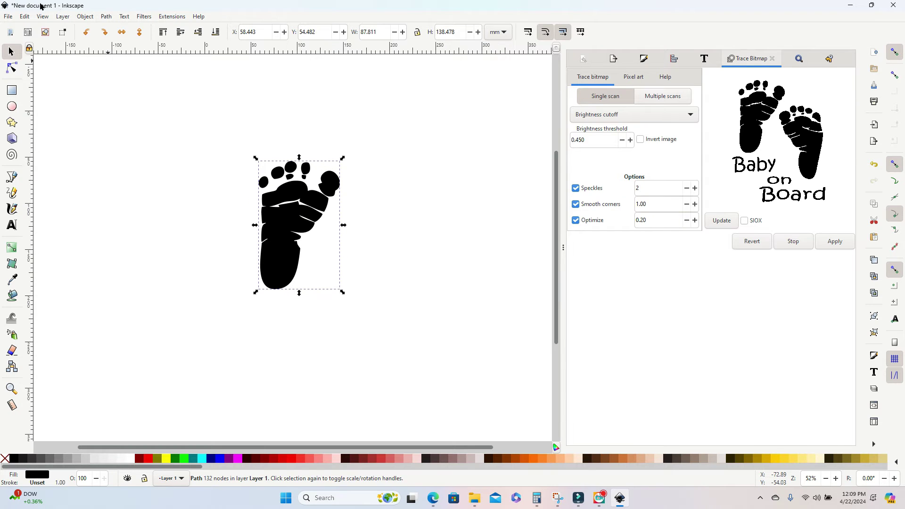
{"action": "left_click", "coordinate": [7, 17]}
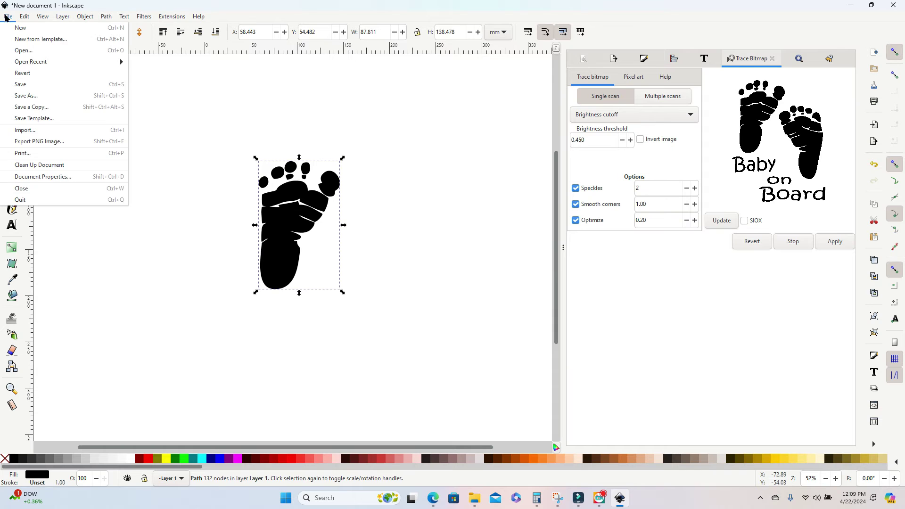
Save the drawing as a Plain SVG file named 'Baby Print.svg'
{"action": "left_click", "coordinate": [33, 92]}
{"action": "type", "text": "Bay Print"}
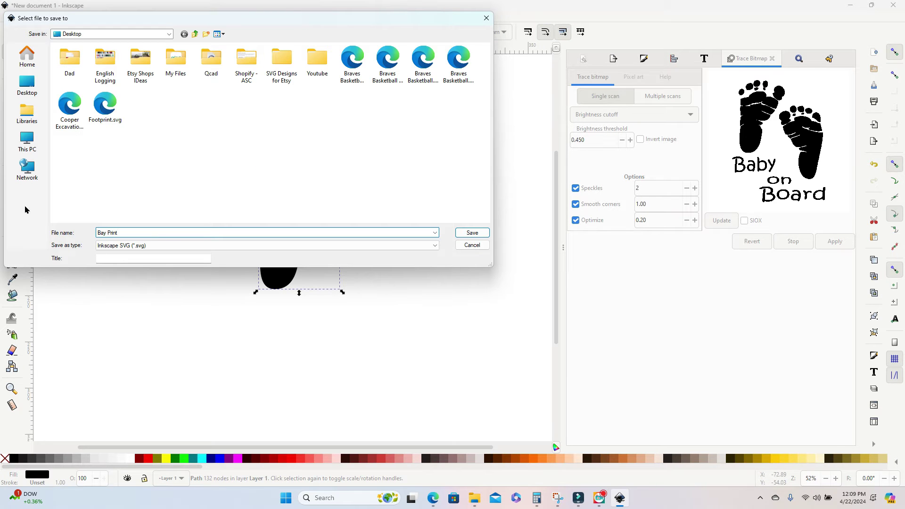
{"action": "left_click", "coordinate": [103, 233]}
{"action": "type", "text": "b"}
{"action": "left_click", "coordinate": [123, 246]}
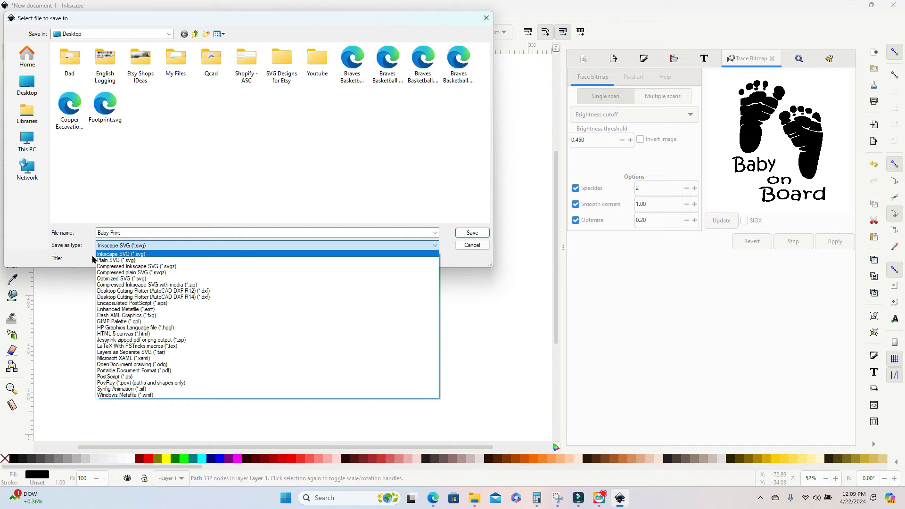
{"action": "left_click", "coordinate": [110, 260]}
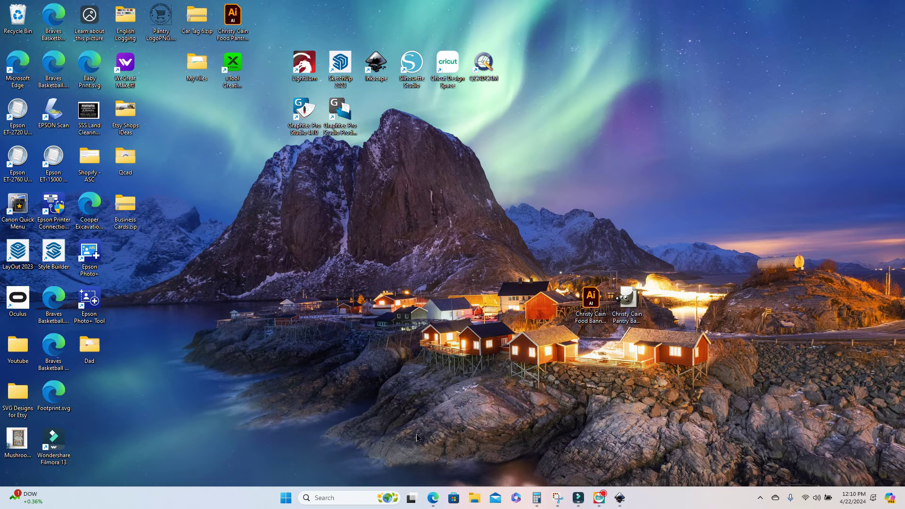
Search for figma in a new Edge tab and create a new design file in Drafts
{"action": "left_click", "coordinate": [432, 502]}
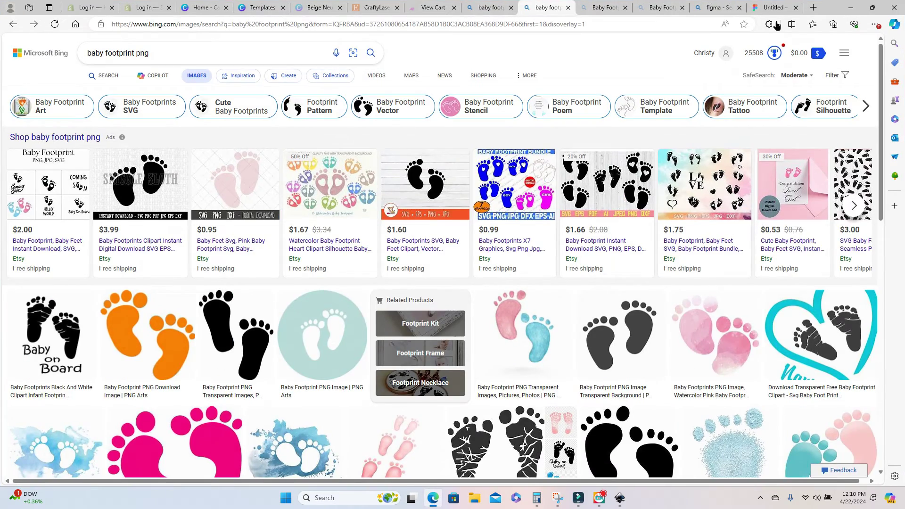
{"action": "key", "text": "ctrl+t"}
{"action": "left_click", "coordinate": [552, 22]}
{"action": "type", "text": "figma"}
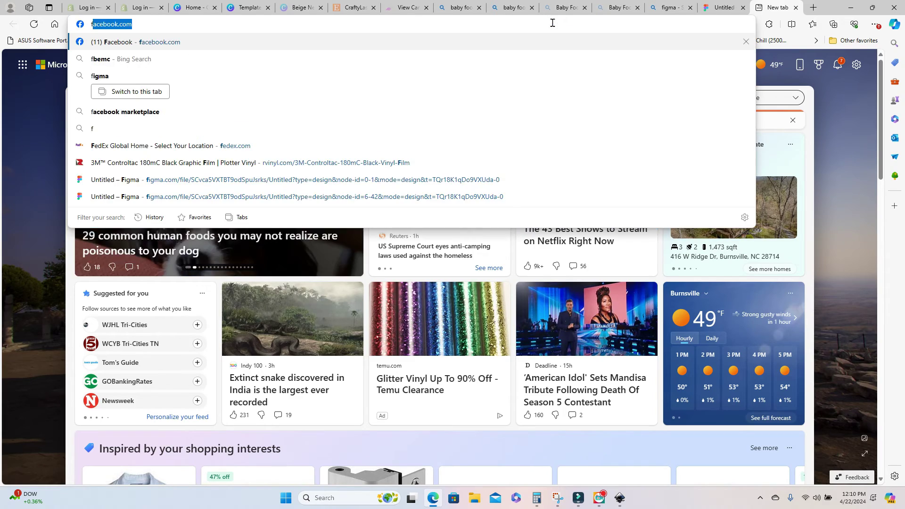
{"action": "key", "text": "Return"}
{"action": "scroll", "coordinate": [206, 273], "scroll_direction": "down", "scroll_amount": 4}
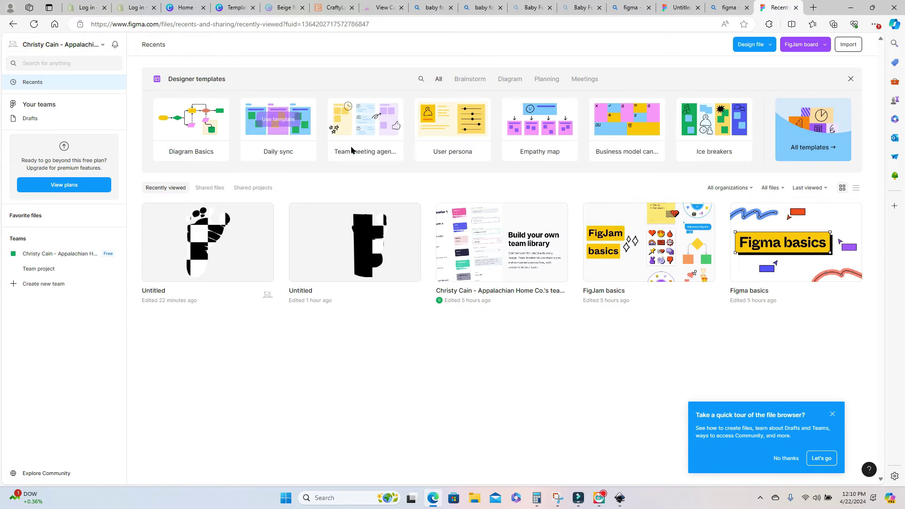
{"action": "mouse_move", "coordinate": [356, 147]}
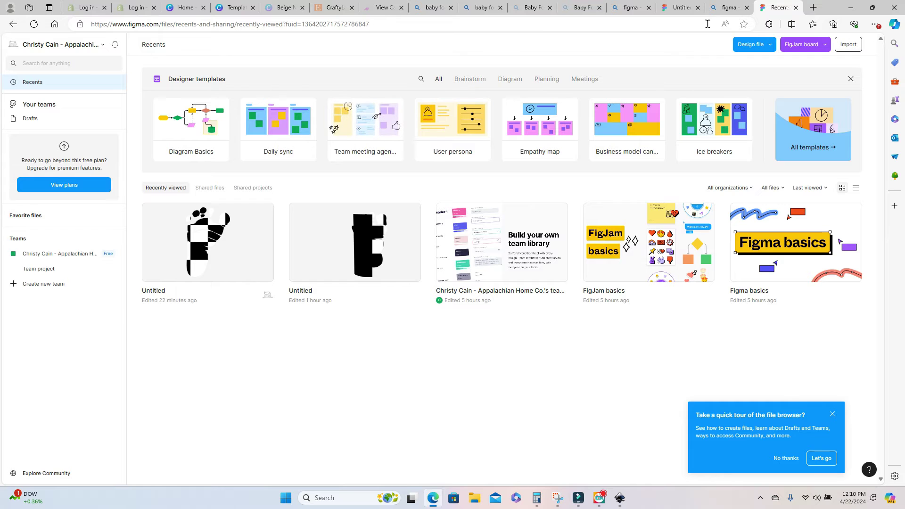
{"action": "left_click", "coordinate": [760, 47]}
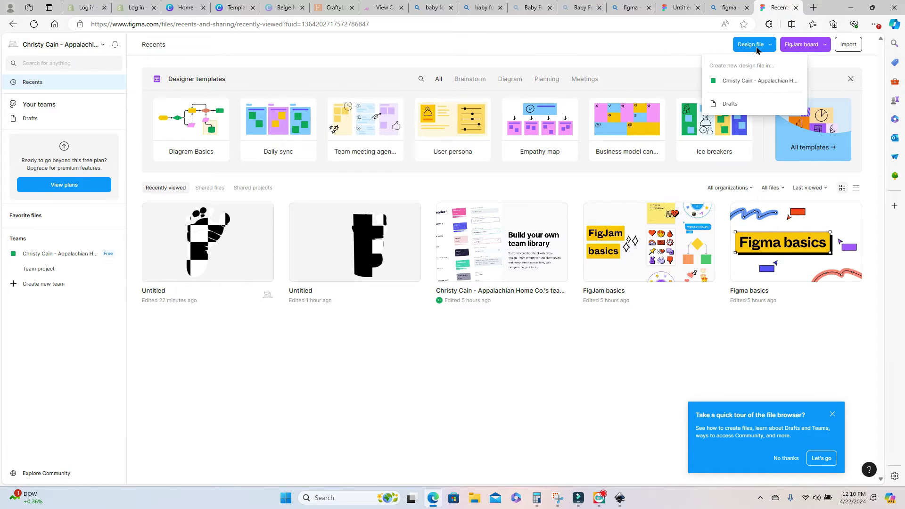
{"action": "left_click", "coordinate": [732, 104]}
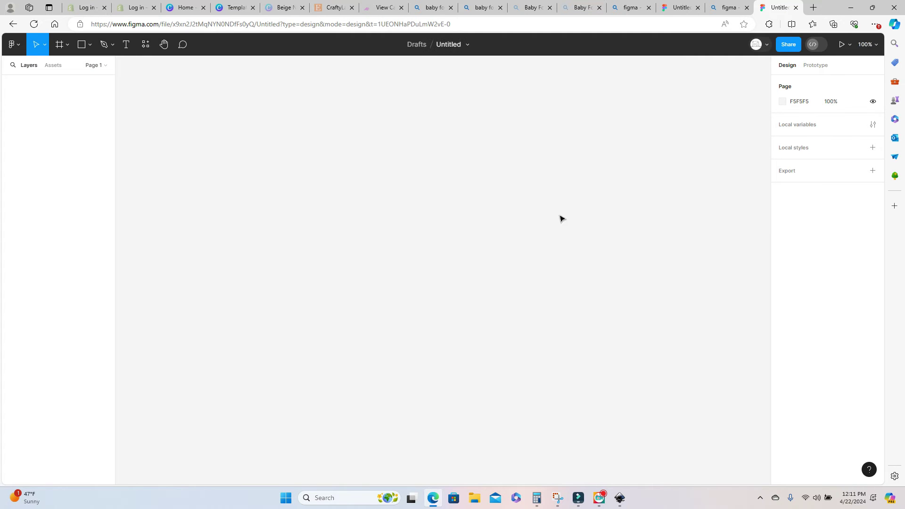
{"action": "left_click", "coordinate": [476, 495]}
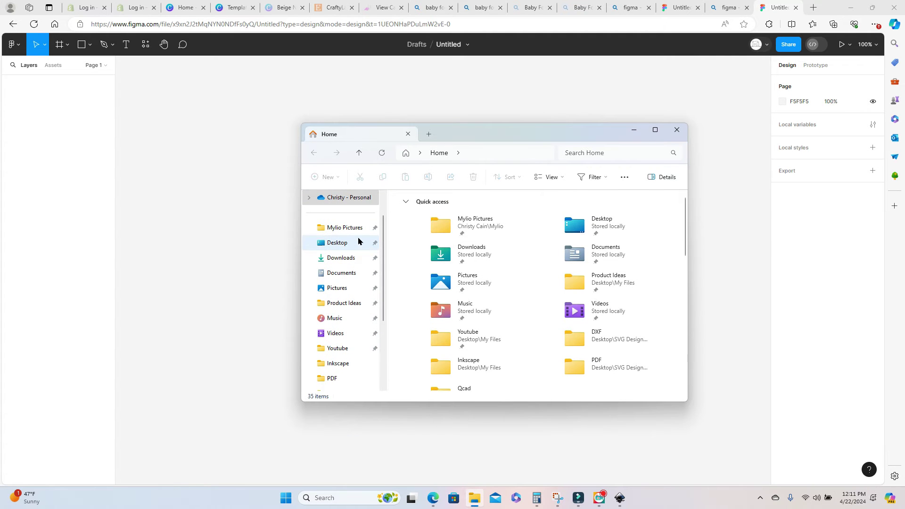
Drag Baby Print.svg from the Desktop folder onto the Figma canvas
{"action": "left_click", "coordinate": [350, 243]}
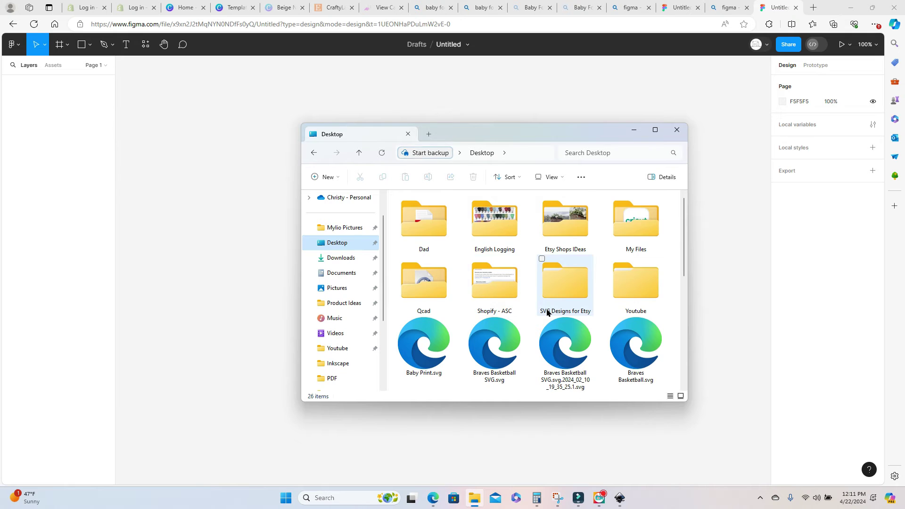
{"action": "scroll", "coordinate": [547, 307], "scroll_direction": "down", "scroll_amount": 2}
{"action": "scroll", "coordinate": [542, 298], "scroll_direction": "down", "scroll_amount": 1}
{"action": "scroll", "coordinate": [542, 298], "scroll_direction": "down", "scroll_amount": 3}
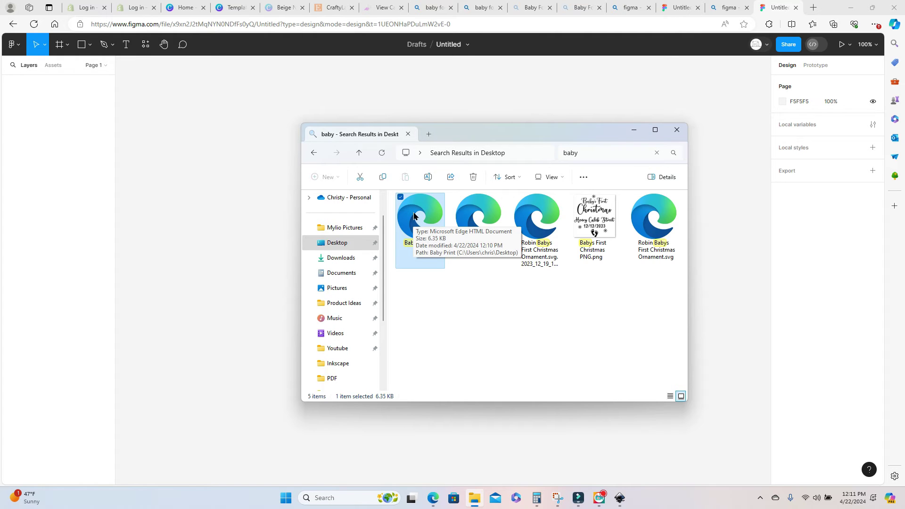
{"action": "left_click_drag", "start_coordinate": [414, 217], "coordinate": [263, 242]}
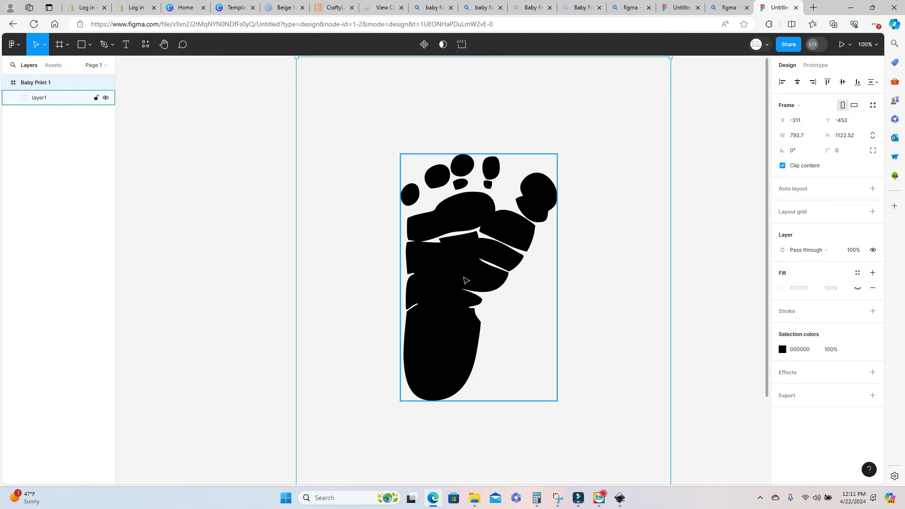
{"action": "left_click", "coordinate": [283, 271]}
Move layer1 above the Baby Print 1 frame in Layers, then delete the frame
{"action": "left_click", "coordinate": [465, 272]}
{"action": "left_click", "coordinate": [56, 98]}
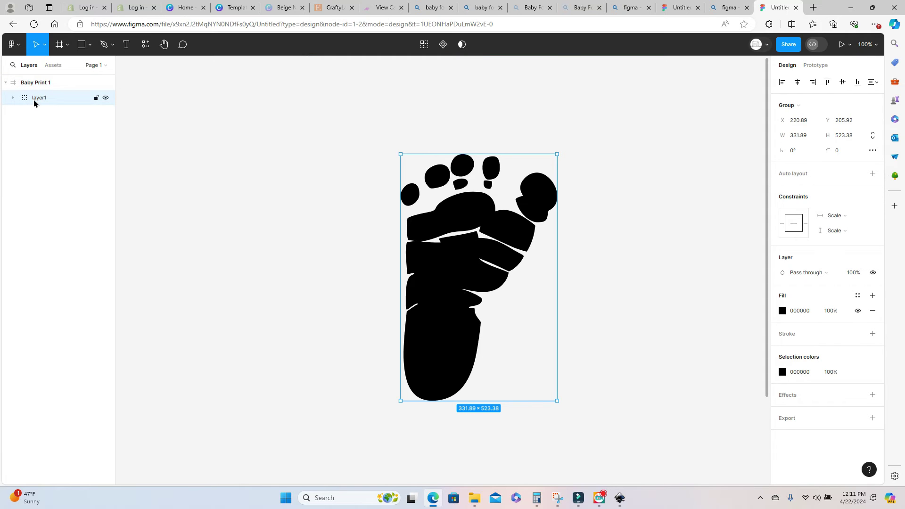
{"action": "left_click", "coordinate": [106, 99]}
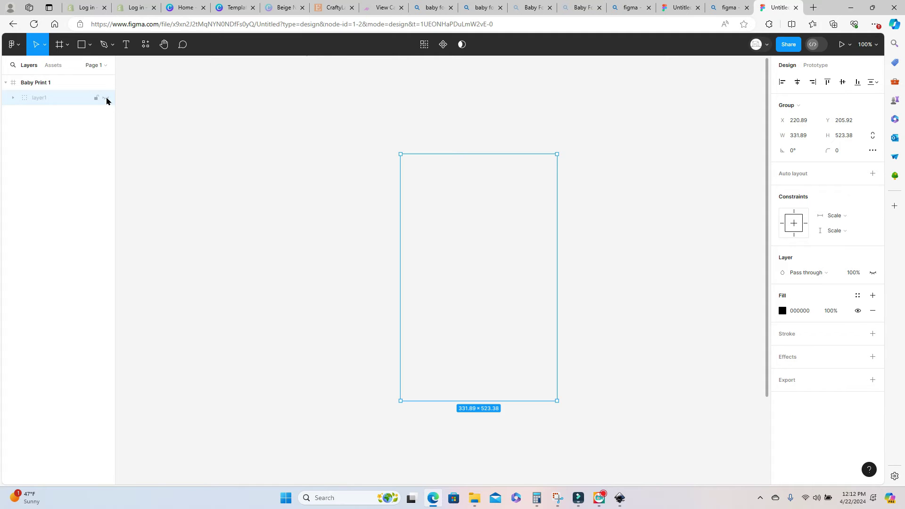
{"action": "left_click", "coordinate": [106, 99]}
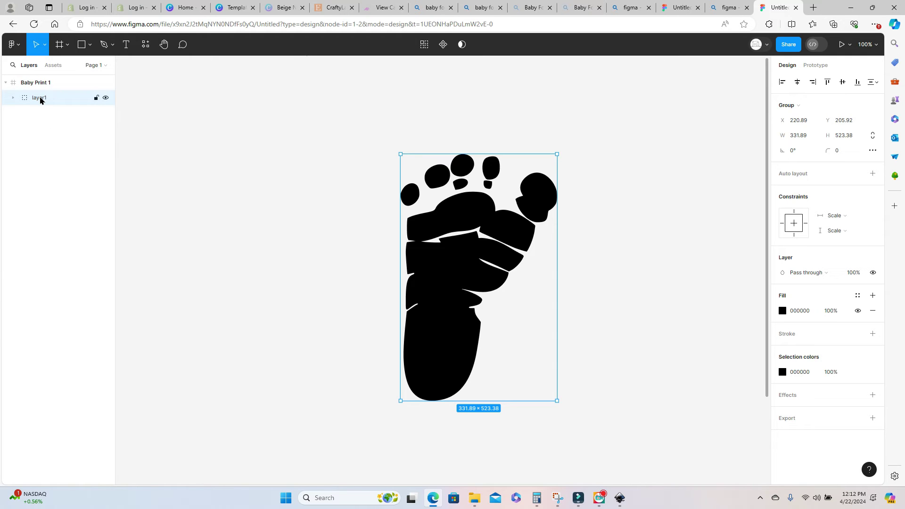
{"action": "left_click_drag", "start_coordinate": [41, 100], "coordinate": [41, 75]}
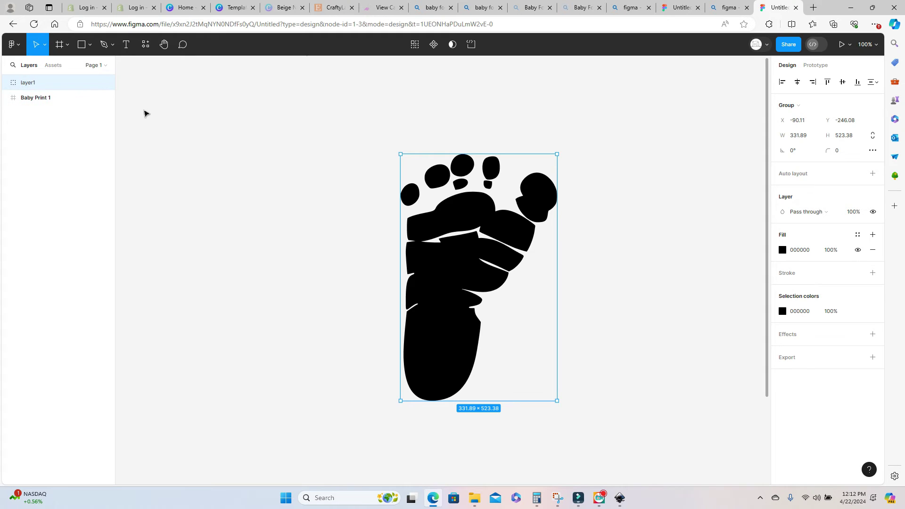
{"action": "left_click", "coordinate": [29, 101]}
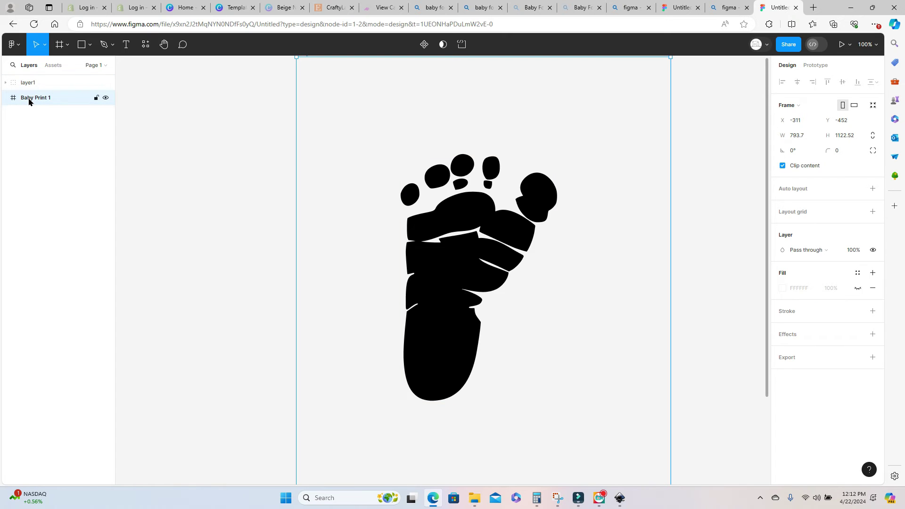
{"action": "key", "text": "Delete"}
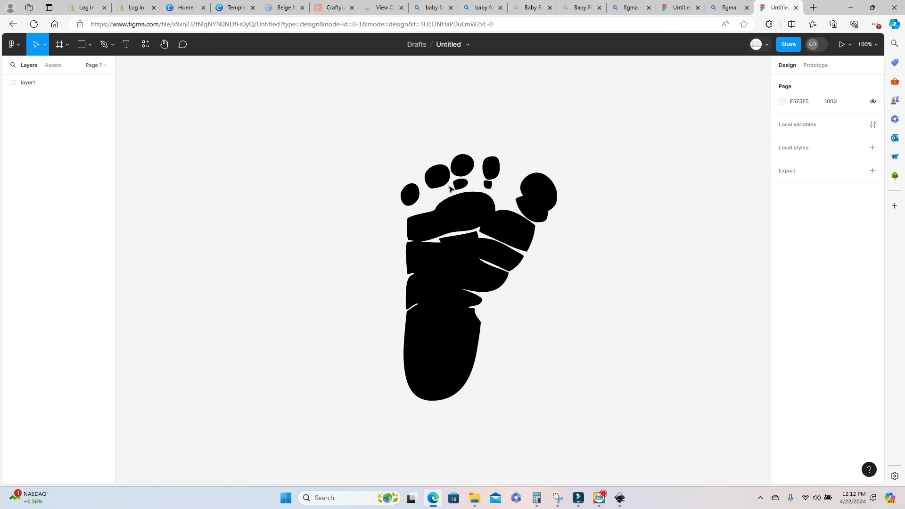
Change layer1's black fill to a rotated image fill and add a PNG export setting
{"action": "left_click", "coordinate": [465, 240]}
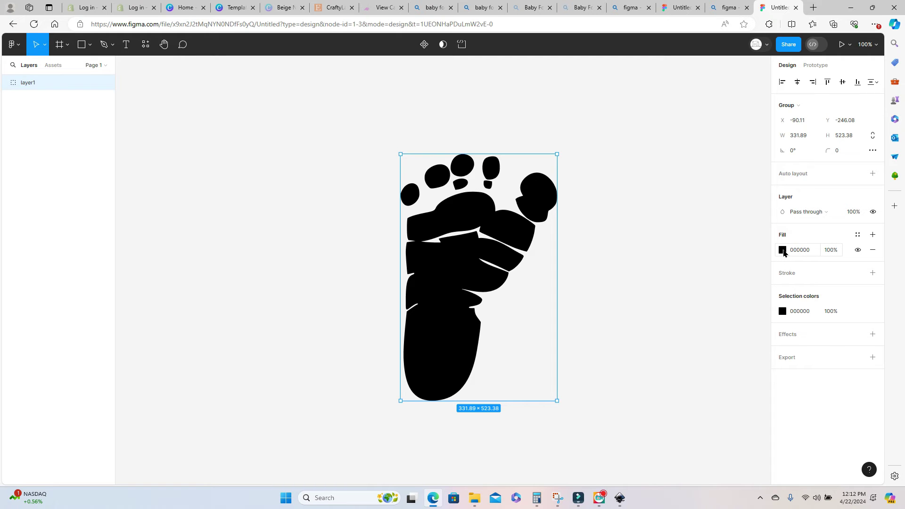
{"action": "left_click", "coordinate": [783, 250]}
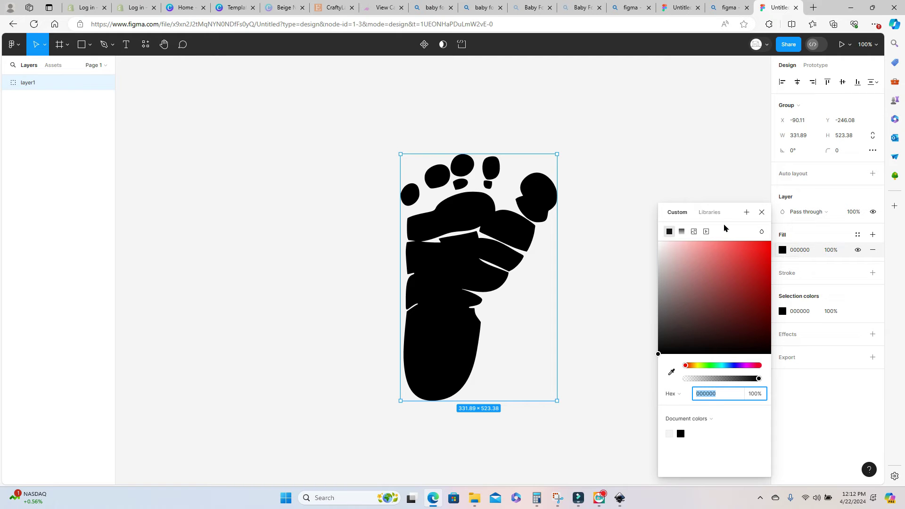
{"action": "left_click", "coordinate": [682, 232]}
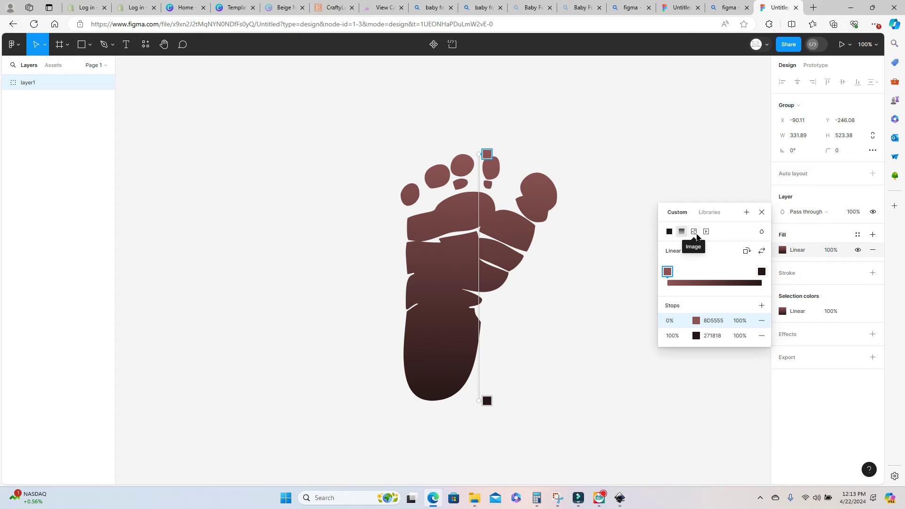
{"action": "left_click", "coordinate": [694, 231]}
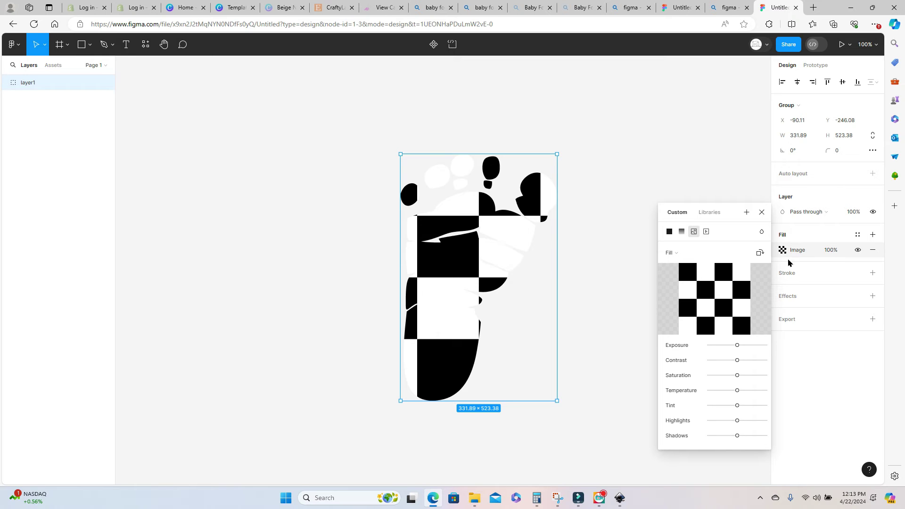
{"action": "left_click", "coordinate": [760, 254]}
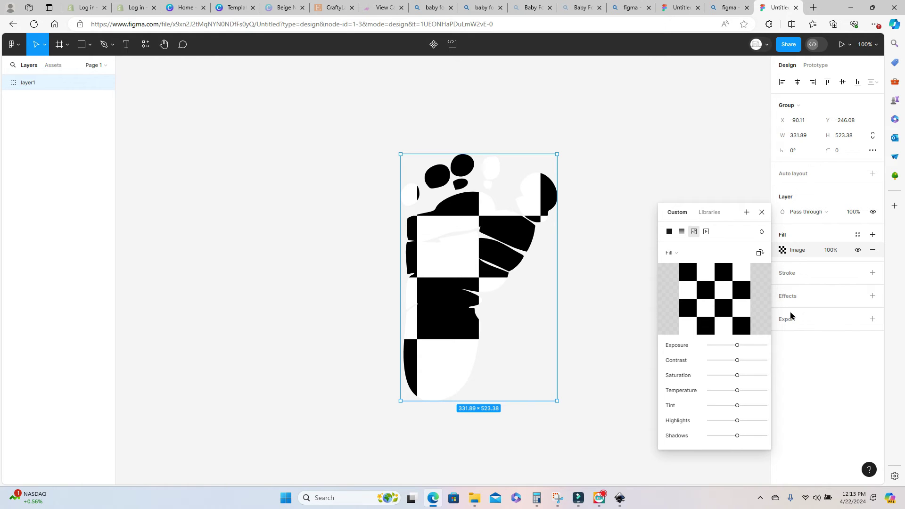
{"action": "left_click", "coordinate": [873, 319]}
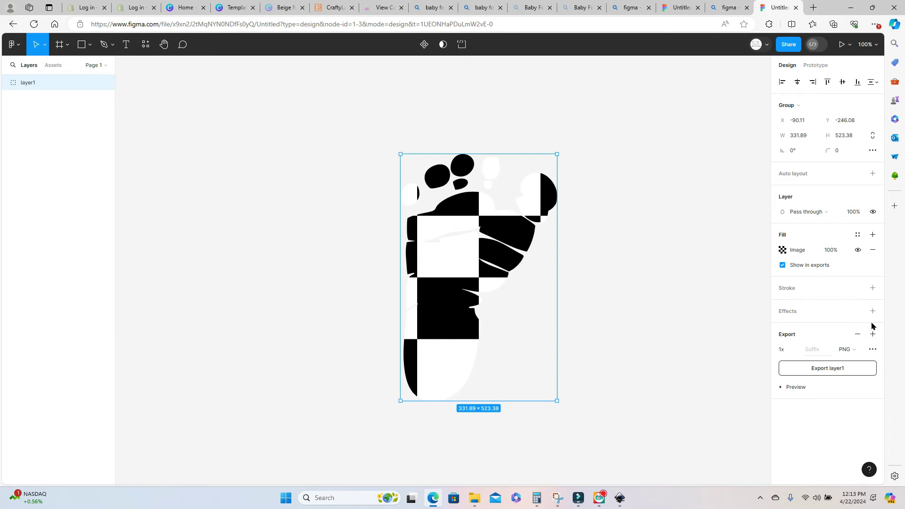
Export the footprint layer from Figma as PDF (layer1 (3).pdf) and open the downloaded file
{"action": "left_click", "coordinate": [861, 353]}
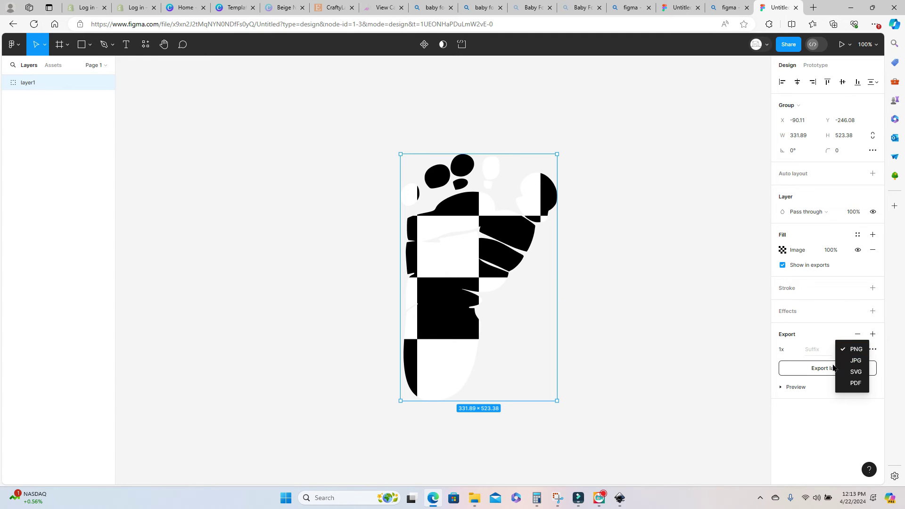
{"action": "left_click", "coordinate": [855, 383]}
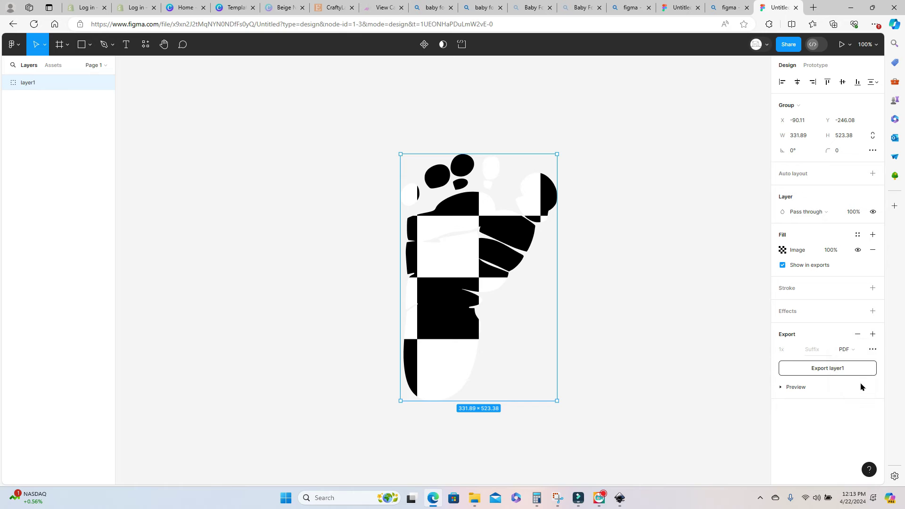
{"action": "left_click", "coordinate": [827, 368]}
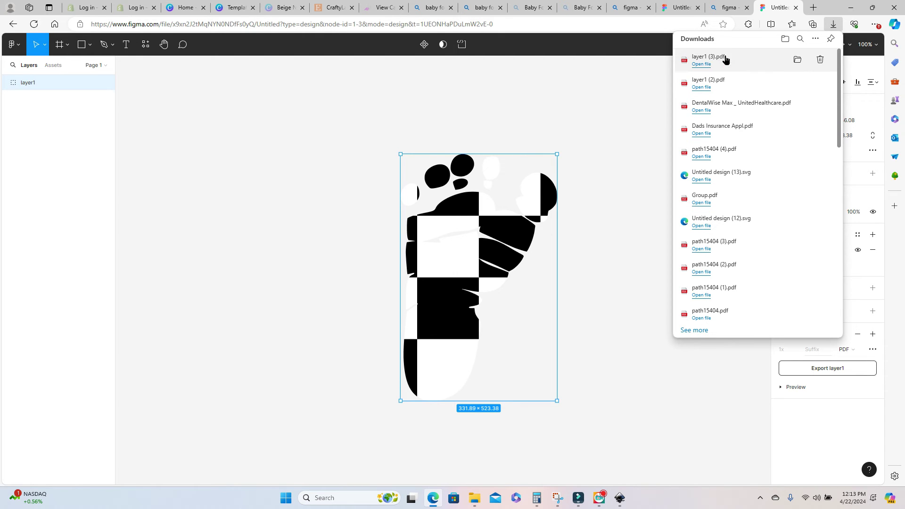
{"action": "left_click", "coordinate": [698, 63]}
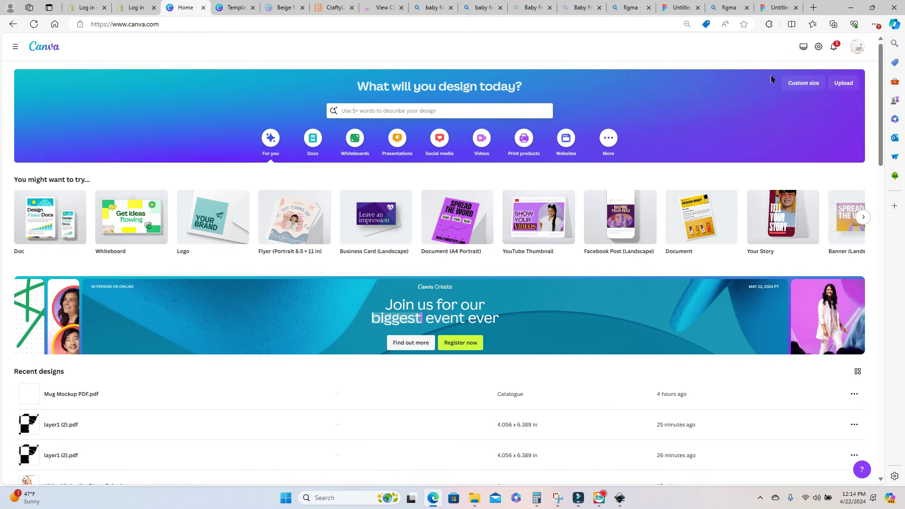
Create a blank 3000 × 3000 px custom-size design in Canva
{"action": "left_click", "coordinate": [807, 89]}
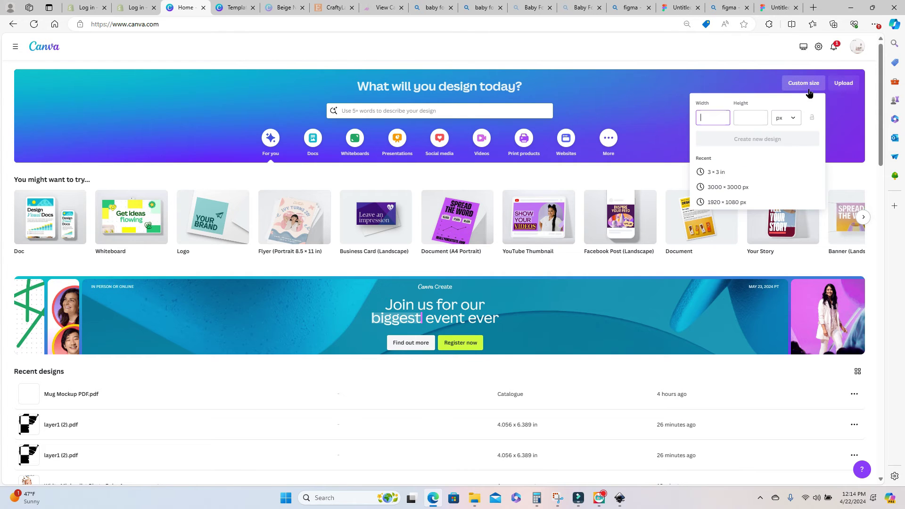
{"action": "left_click", "coordinate": [749, 195]}
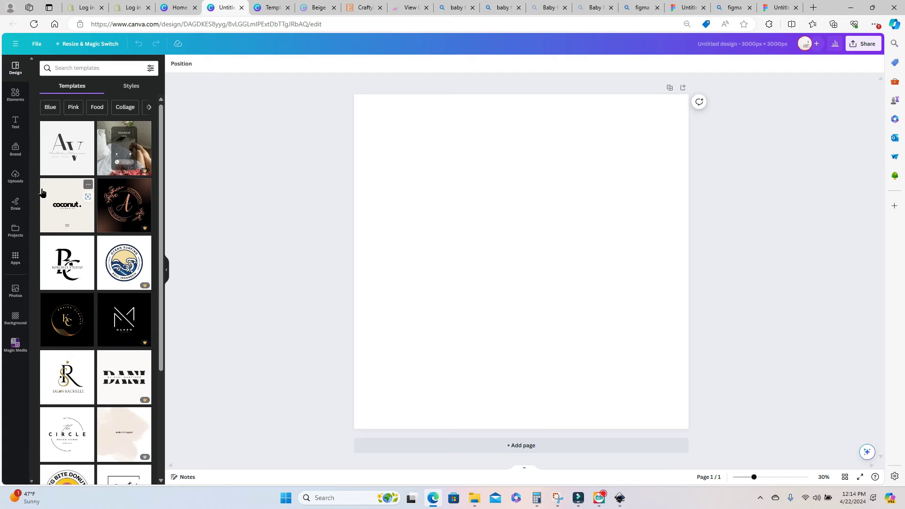
Upload layer1 (3).pdf from the computer to Canva's Uploads
{"action": "right_click", "coordinate": [24, 179]}
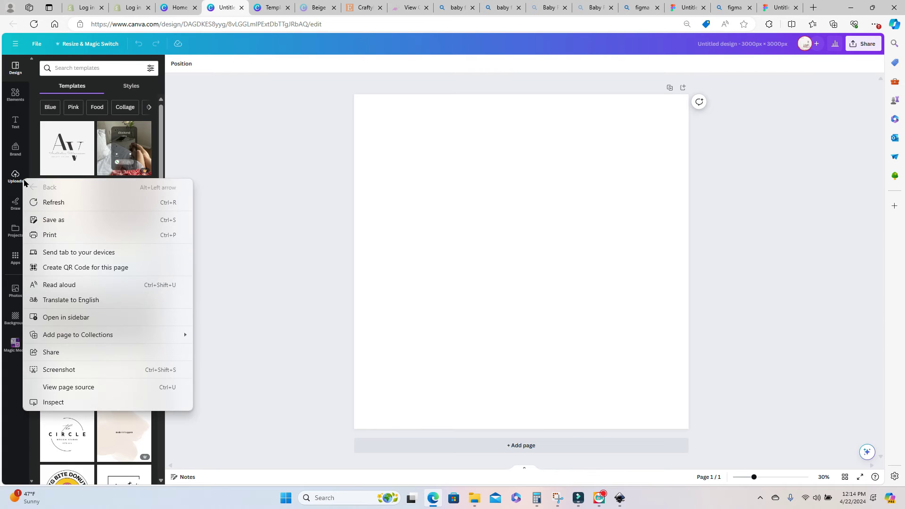
{"action": "left_click", "coordinate": [16, 178]}
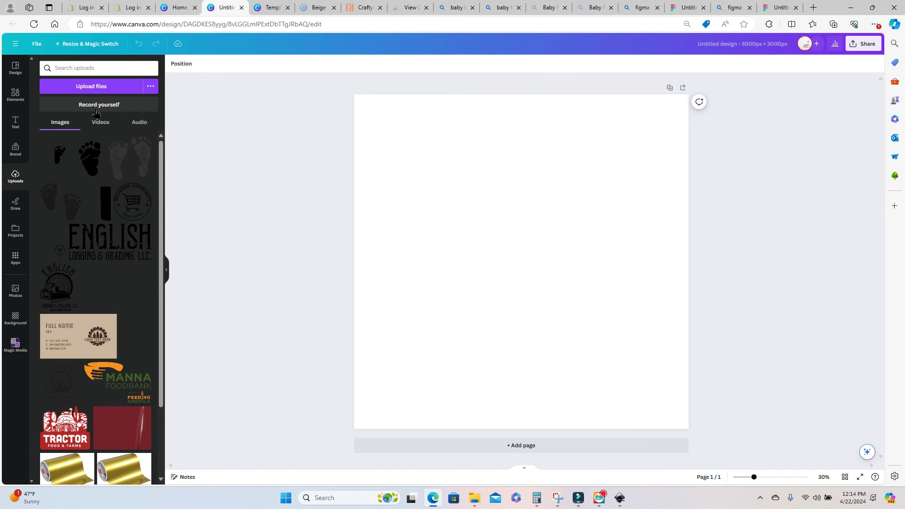
{"action": "left_click", "coordinate": [107, 88]}
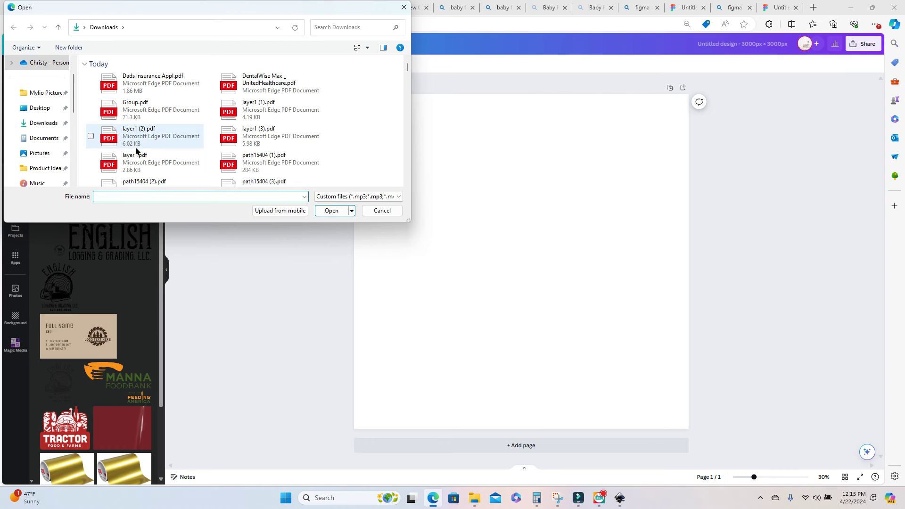
{"action": "left_click", "coordinate": [255, 136]}
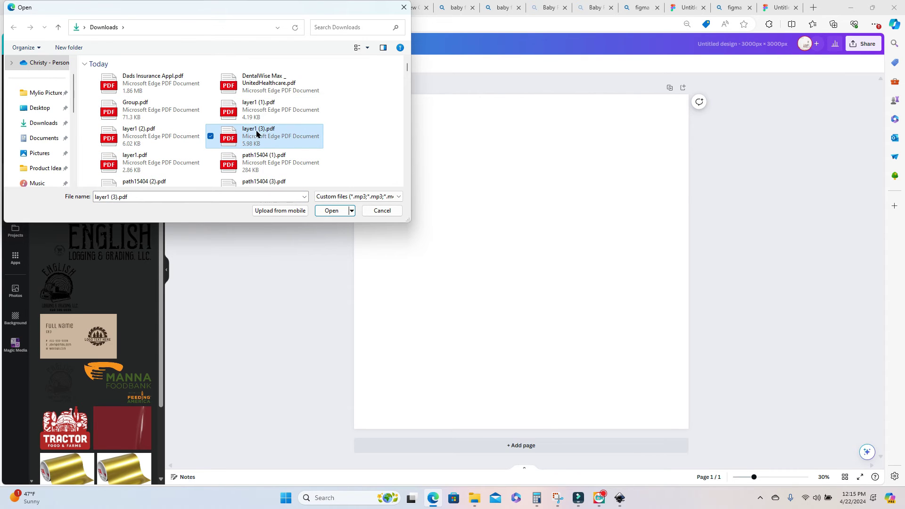
{"action": "left_click", "coordinate": [329, 210]}
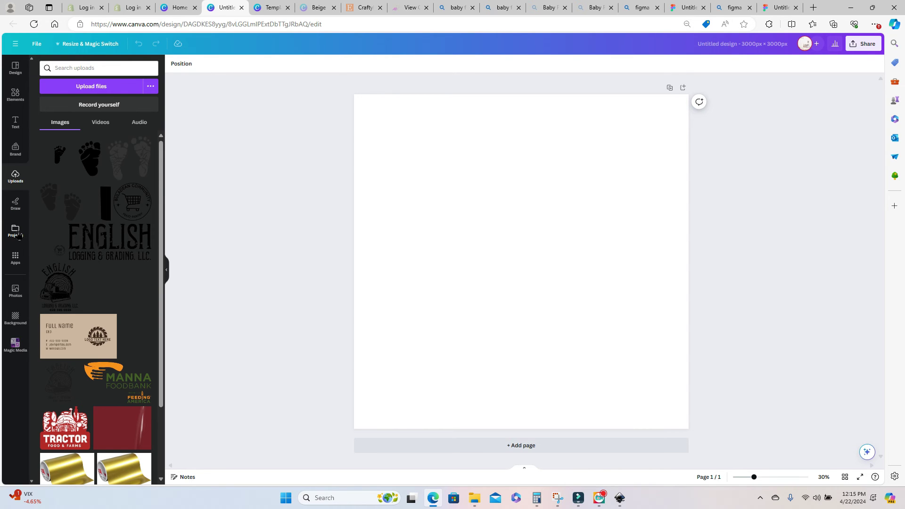
Insert the layer1 (3).pdf design from Projects onto the blank page
{"action": "right_click", "coordinate": [16, 232]}
{"action": "left_click", "coordinate": [8, 233]}
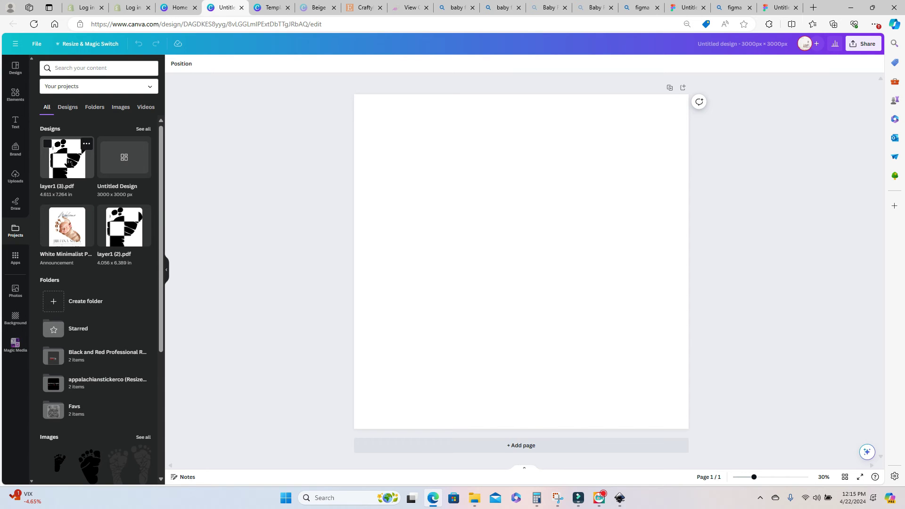
{"action": "left_click", "coordinate": [69, 162]}
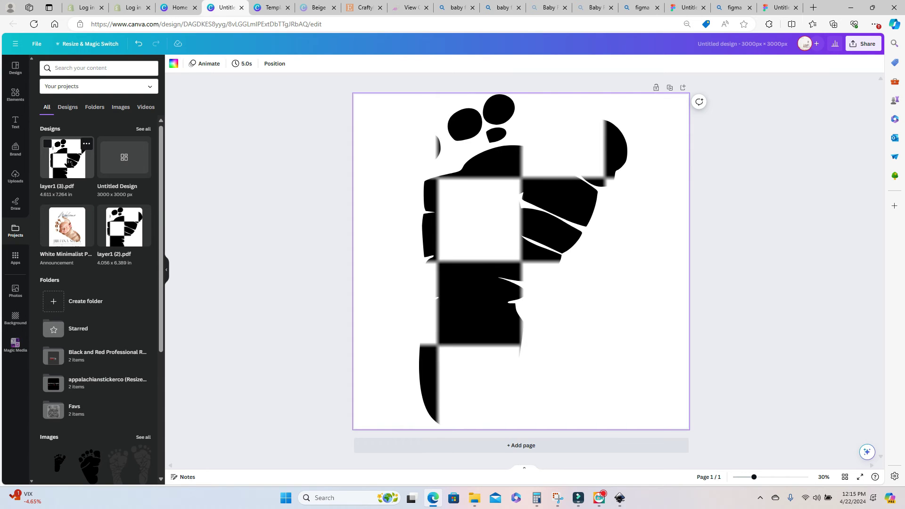
Shrink and centre the inserted footprint, then detach and delete its checkerboard image
{"action": "right_click", "coordinate": [541, 212]}
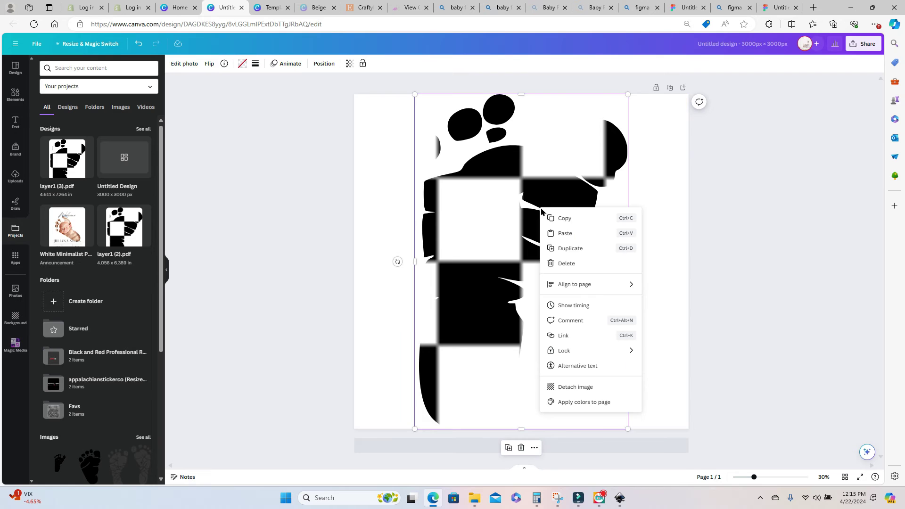
{"action": "left_click", "coordinate": [628, 101]}
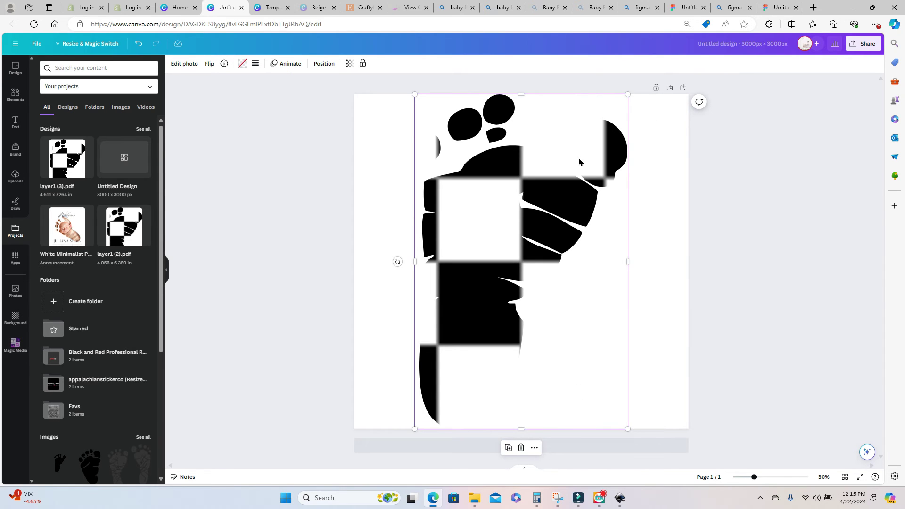
{"action": "left_click_drag", "start_coordinate": [627, 94], "coordinate": [512, 245]}
{"action": "left_click_drag", "start_coordinate": [441, 335], "coordinate": [494, 276]}
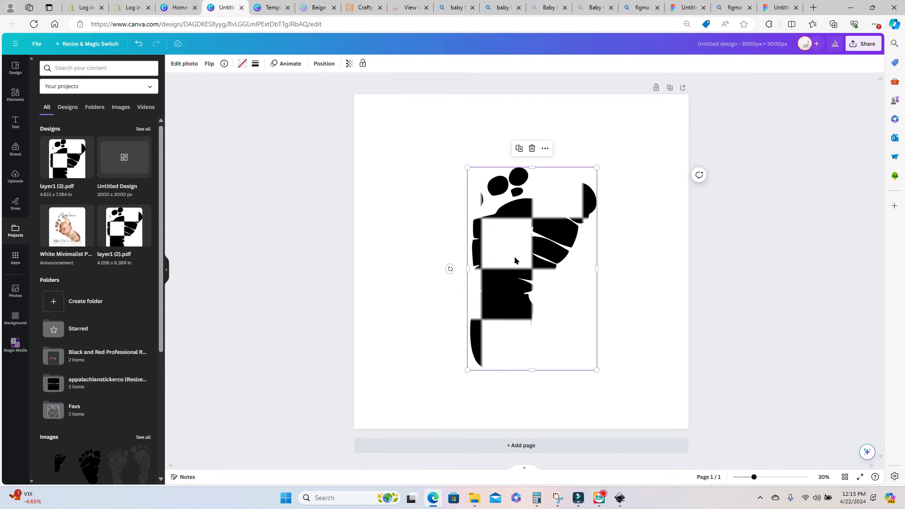
{"action": "right_click", "coordinate": [515, 261]}
{"action": "left_click", "coordinate": [563, 438]}
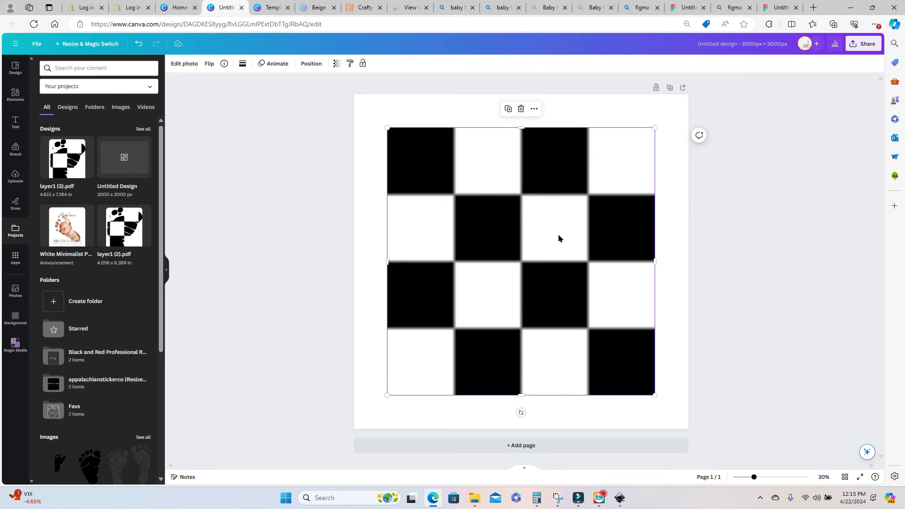
{"action": "key", "text": "Delete"}
Rotate the footprint about 55° counter-clockwise, enlarge it and nudge it up-right
{"action": "left_click", "coordinate": [510, 250]}
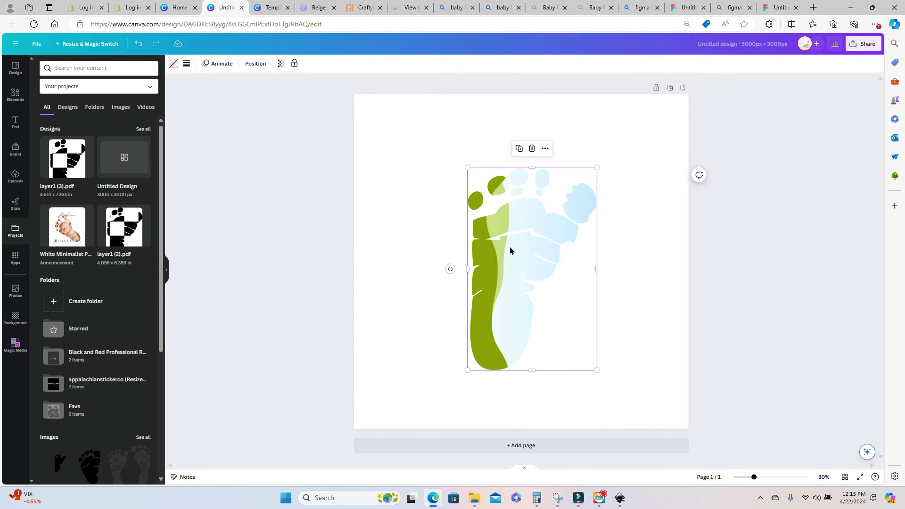
{"action": "left_click_drag", "start_coordinate": [451, 268], "coordinate": [507, 278]}
{"action": "left_click_drag", "start_coordinate": [529, 362], "coordinate": [577, 388]}
{"action": "left_click_drag", "start_coordinate": [517, 304], "coordinate": [529, 293]}
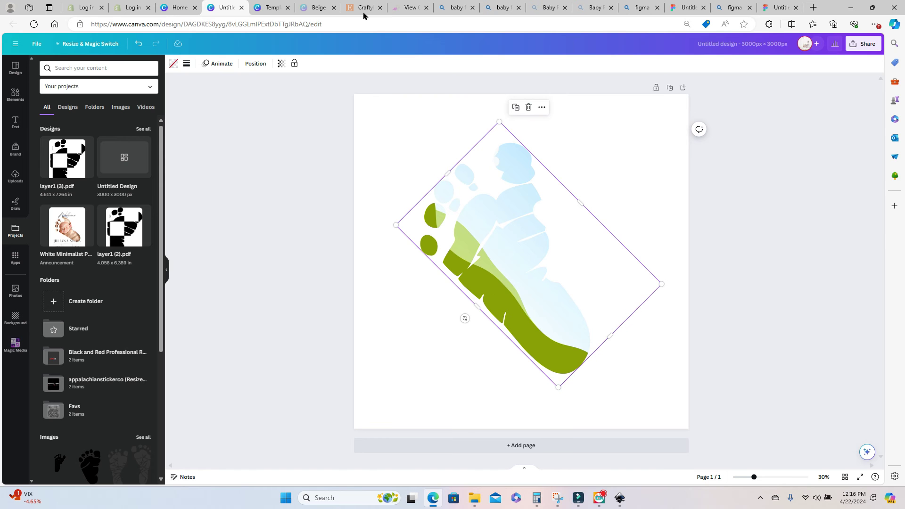
{"action": "left_click", "coordinate": [271, 7]}
Search Canva for 'birth announcement' and preview the Beige Neutral Simple Baby Birth Announcement Card
{"action": "left_click", "coordinate": [21, 62]}
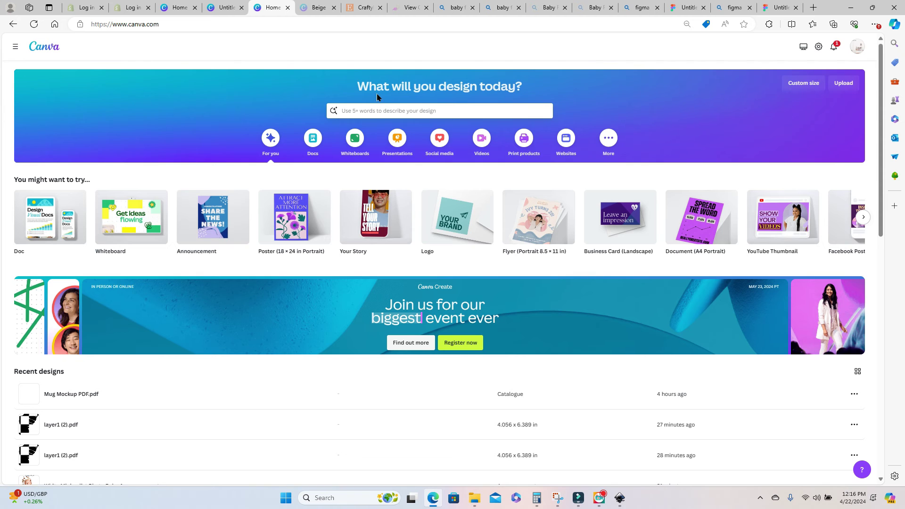
{"action": "left_click", "coordinate": [360, 112]}
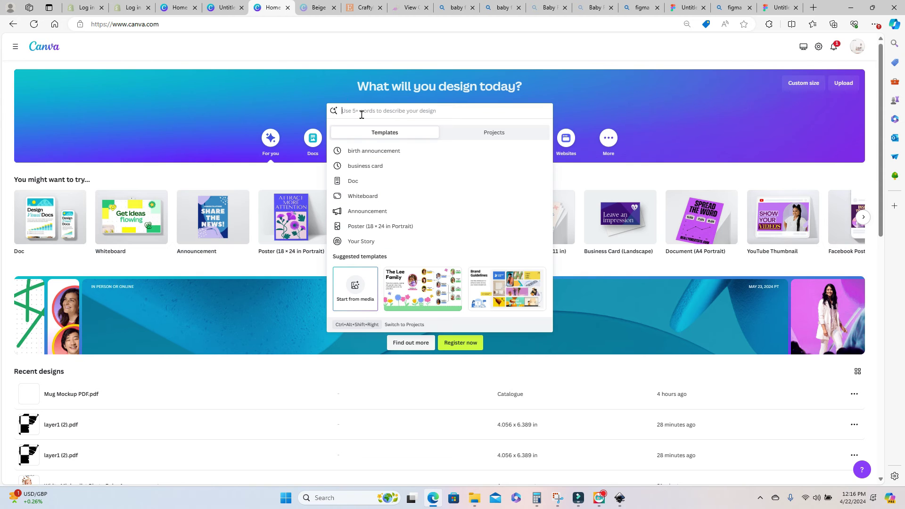
{"action": "left_click", "coordinate": [404, 156]}
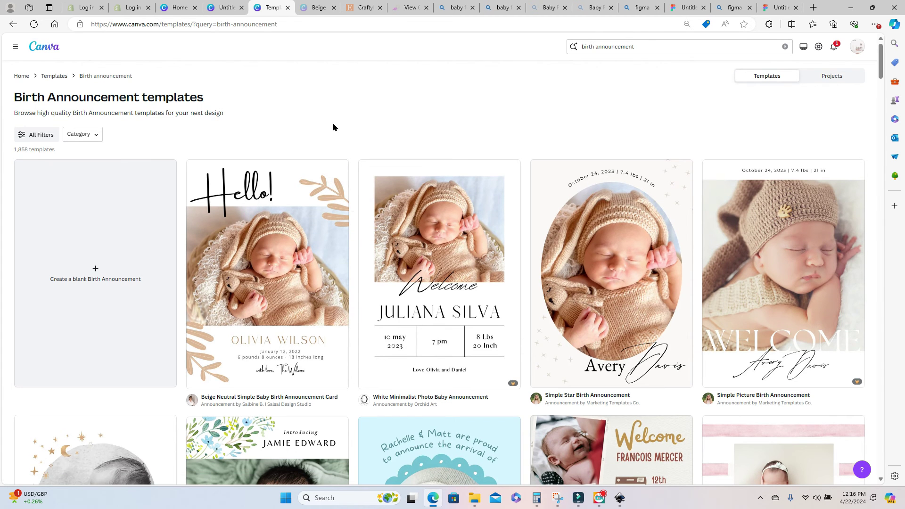
{"action": "left_click", "coordinate": [249, 257]}
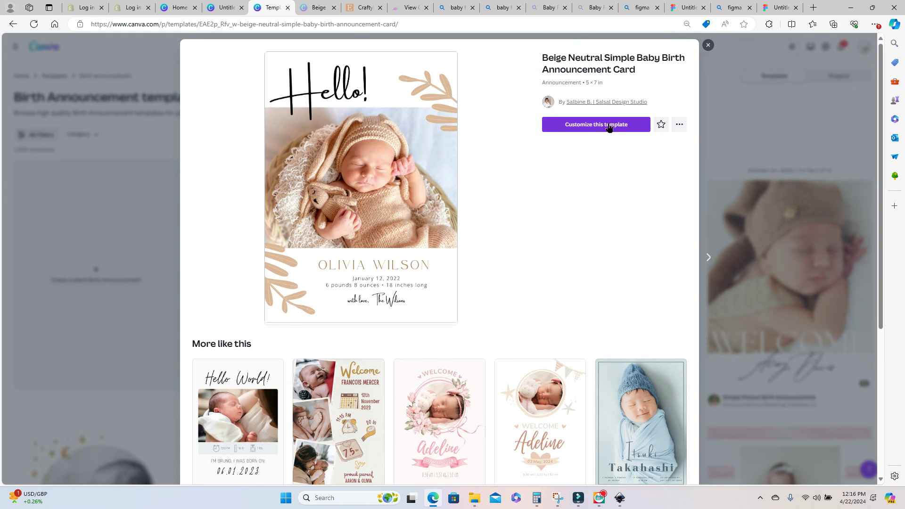
Customize the template, detach the baby photo from its grid and delete the sky-and-hills background
{"action": "left_click", "coordinate": [605, 126]}
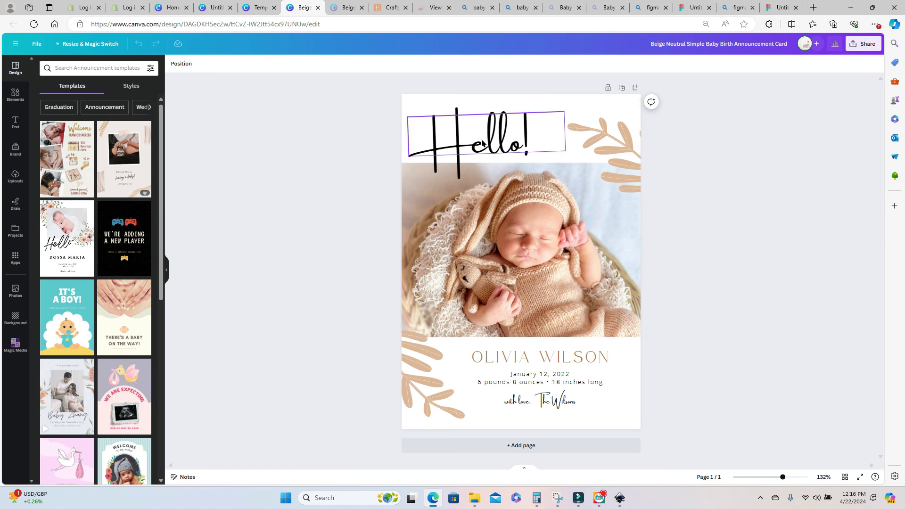
{"action": "left_click", "coordinate": [539, 256]}
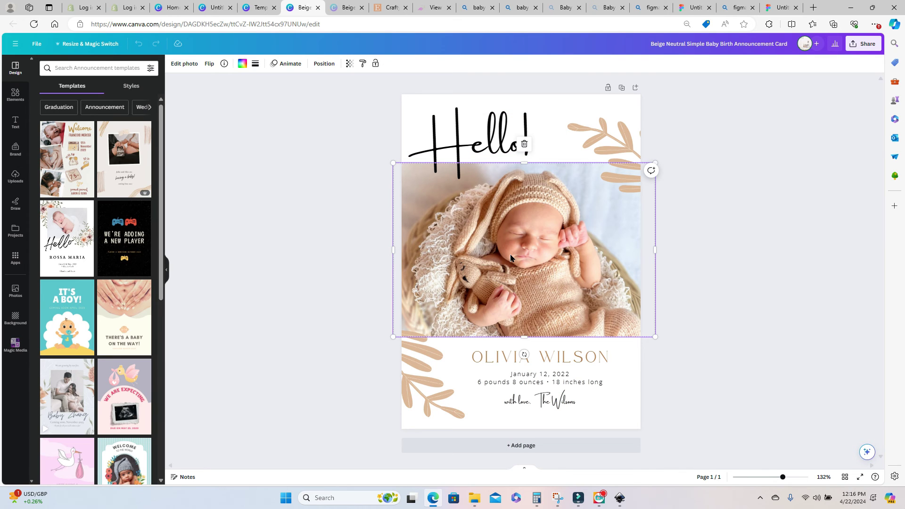
{"action": "right_click", "coordinate": [511, 258]}
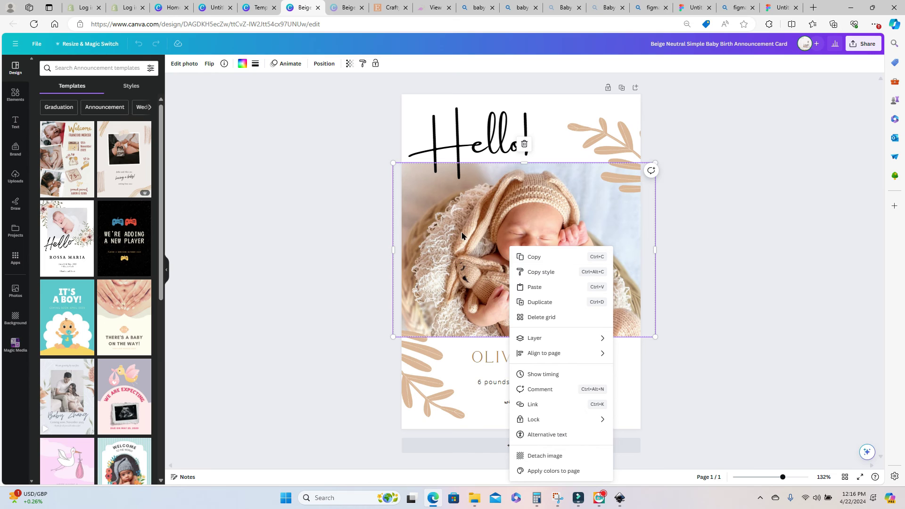
{"action": "left_click", "coordinate": [551, 456]}
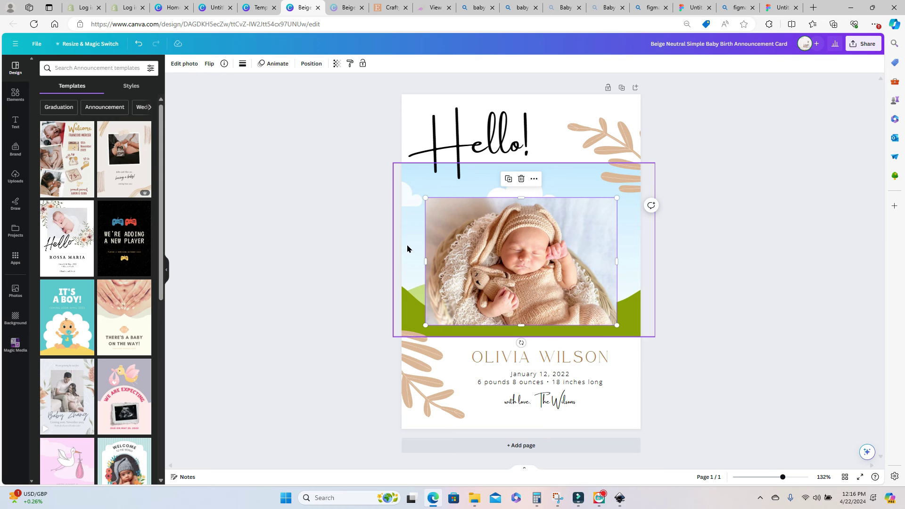
{"action": "left_click", "coordinate": [407, 249]}
{"action": "key", "text": "Delete"}
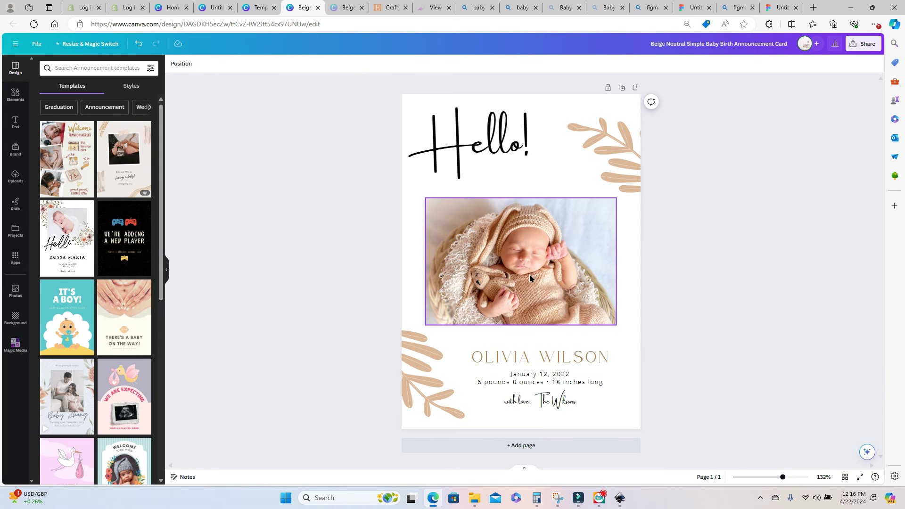
{"action": "left_click", "coordinate": [343, 8]}
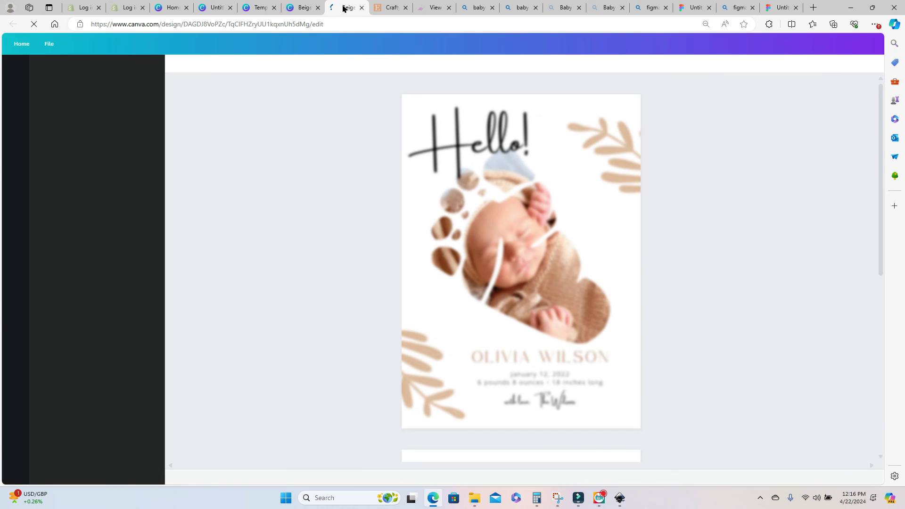
Copy the tilted blue-and-green footprint from the other design and paste it over the baby photo
{"action": "left_click", "coordinate": [259, 7]}
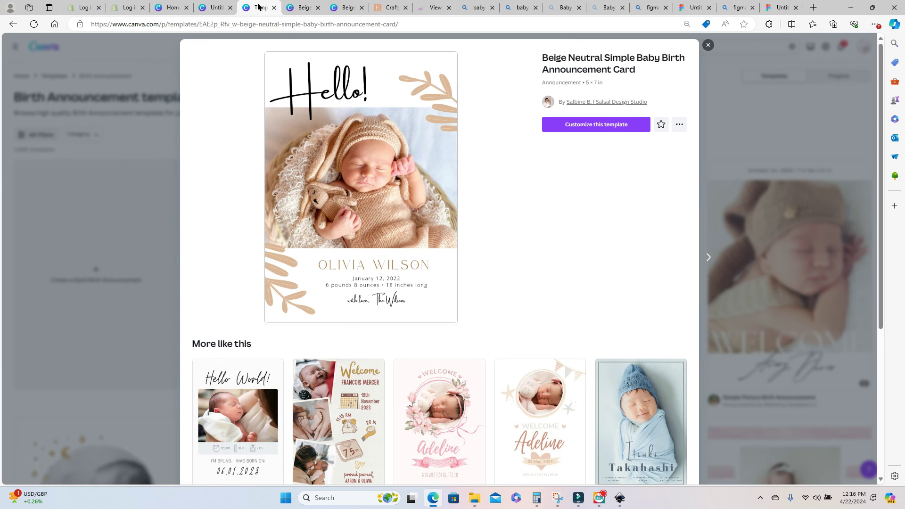
{"action": "key", "text": "ctrl+shift+Tab"}
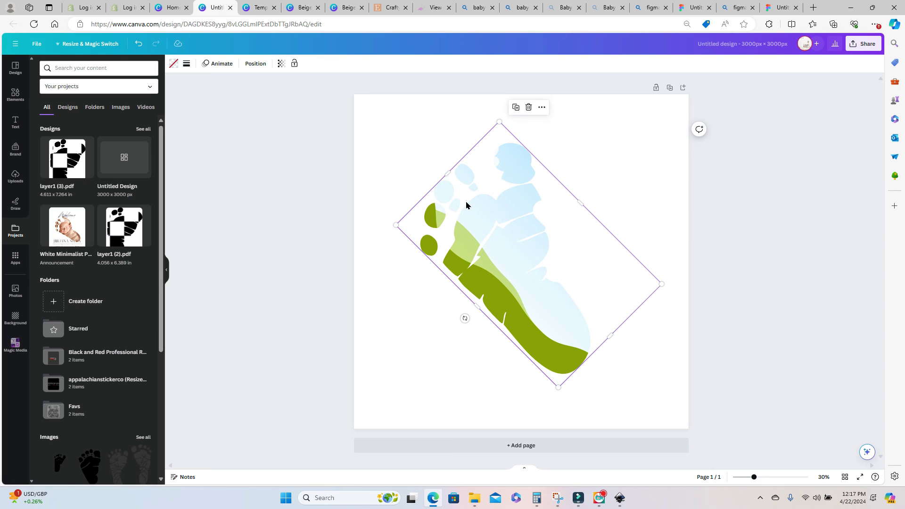
{"action": "right_click", "coordinate": [523, 239]}
{"action": "left_click", "coordinate": [549, 246]}
{"action": "left_click", "coordinate": [305, 7]}
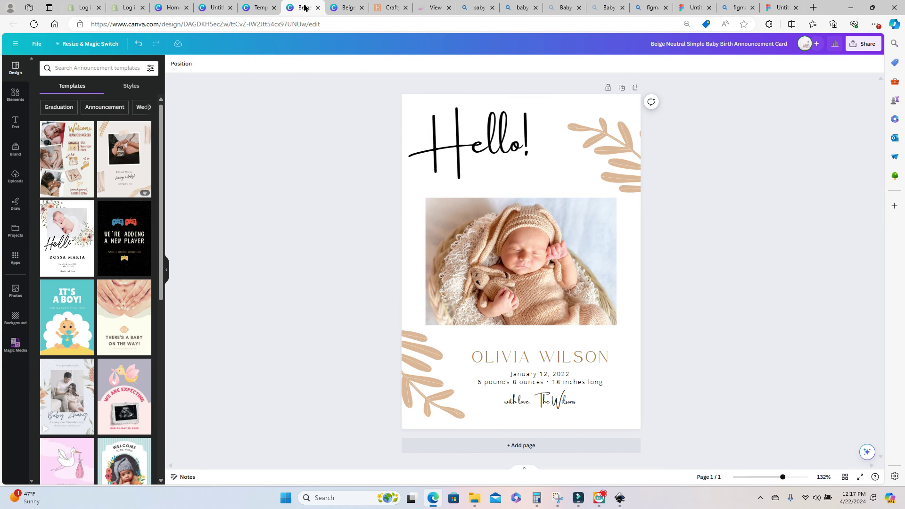
{"action": "right_click", "coordinate": [529, 241]}
{"action": "left_click", "coordinate": [542, 278]}
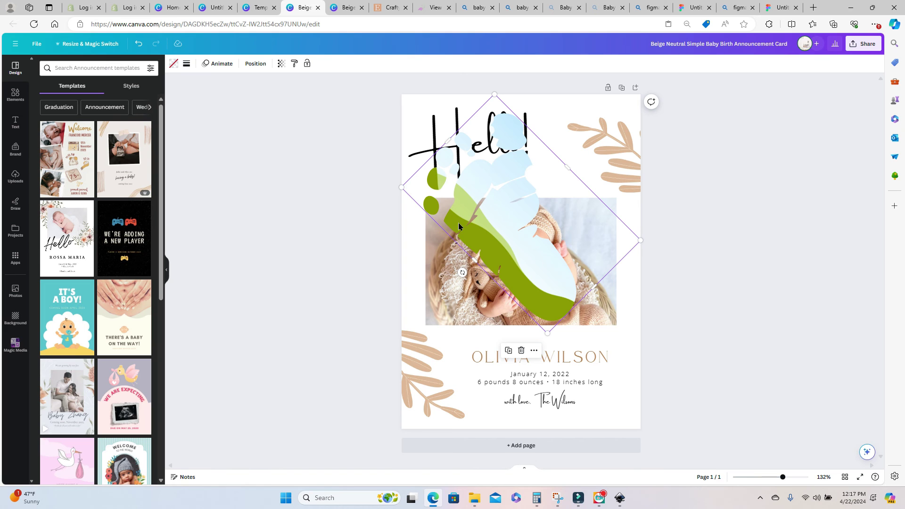
Shift the footprint right, then bring the baby photo to the front and enlarge it
{"action": "left_click_drag", "start_coordinate": [539, 270], "coordinate": [554, 283]}
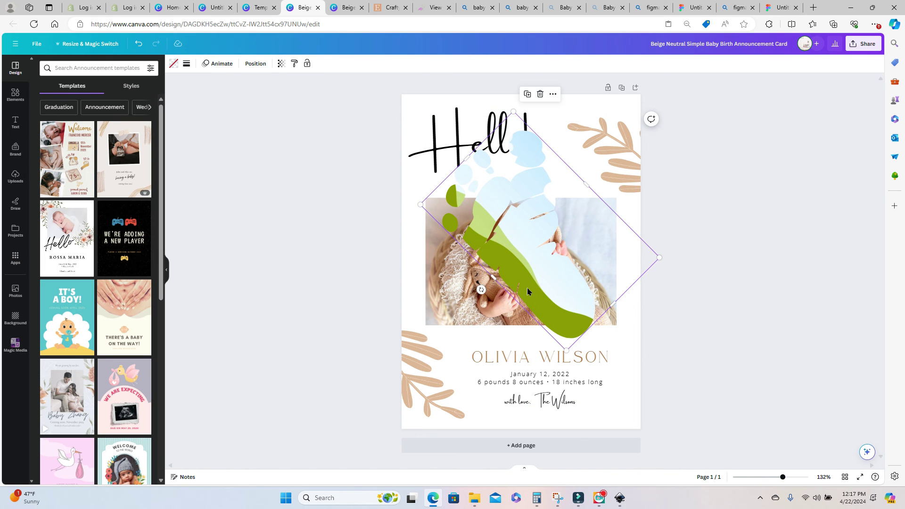
{"action": "left_click", "coordinate": [438, 289]}
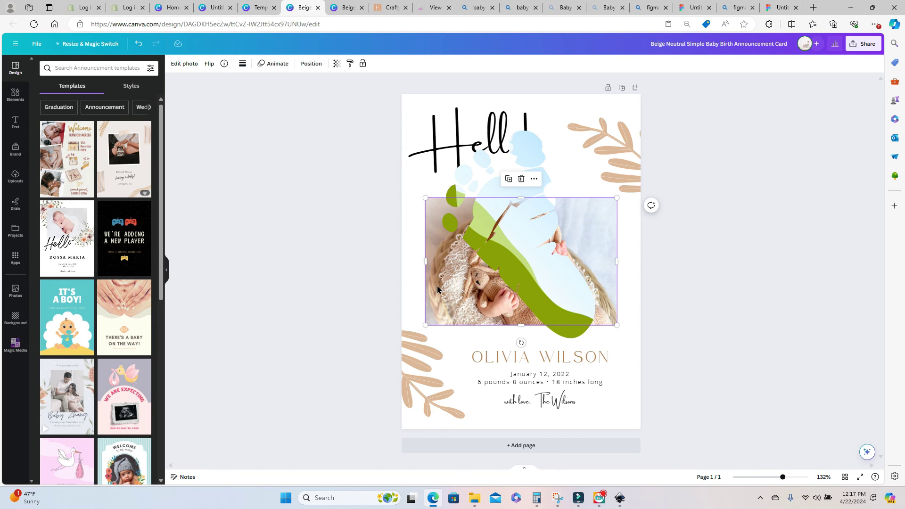
{"action": "left_click", "coordinate": [311, 65]}
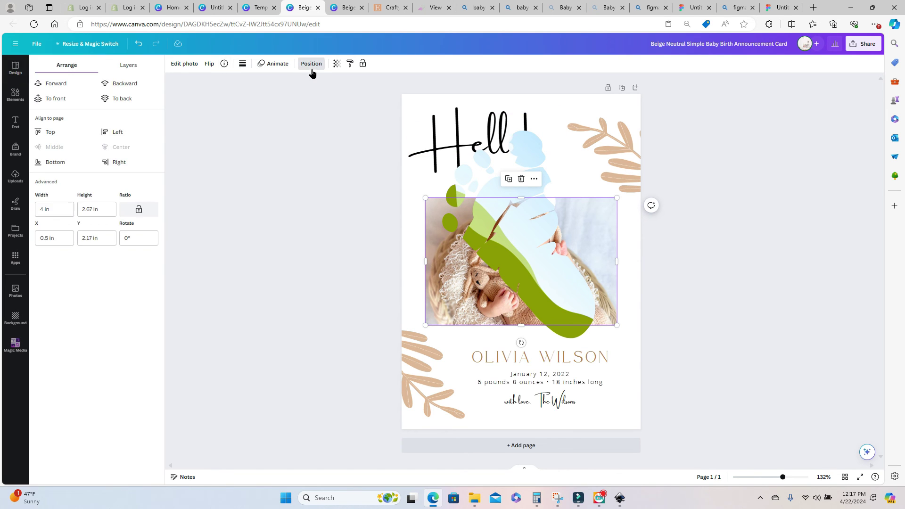
{"action": "left_click", "coordinate": [93, 100]}
{"action": "left_click_drag", "start_coordinate": [424, 199], "coordinate": [404, 144]}
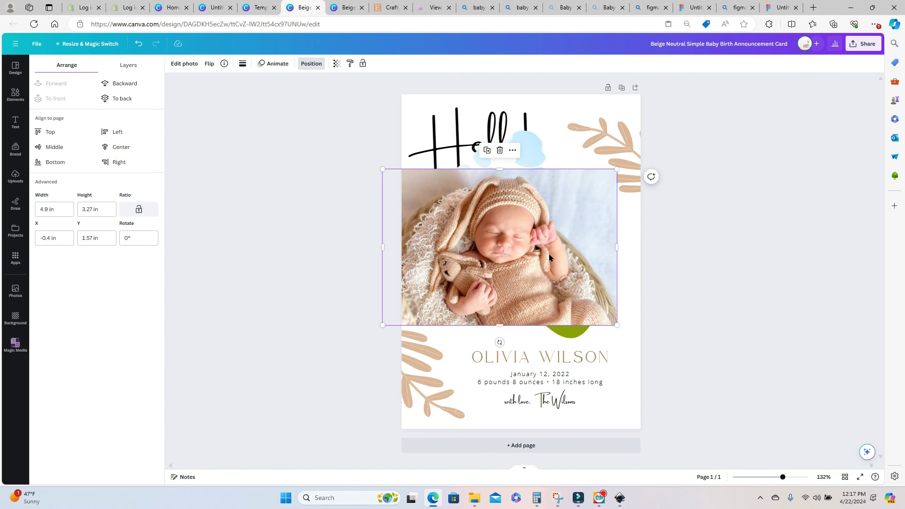
Drop the baby photo into the footprint frame and tilt it to 56.6°
{"action": "left_click_drag", "start_coordinate": [549, 254], "coordinate": [522, 275]}
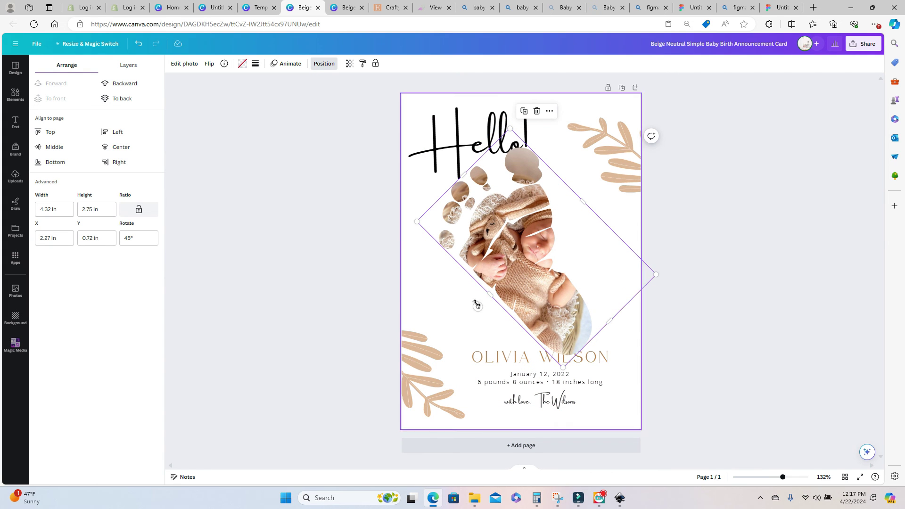
{"action": "left_click_drag", "start_coordinate": [478, 306], "coordinate": [522, 280]}
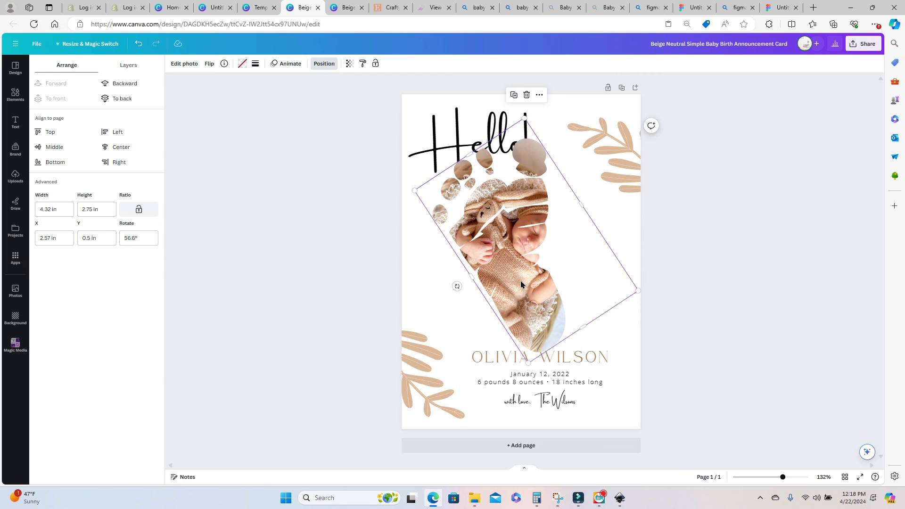
{"action": "double_click", "coordinate": [521, 281]}
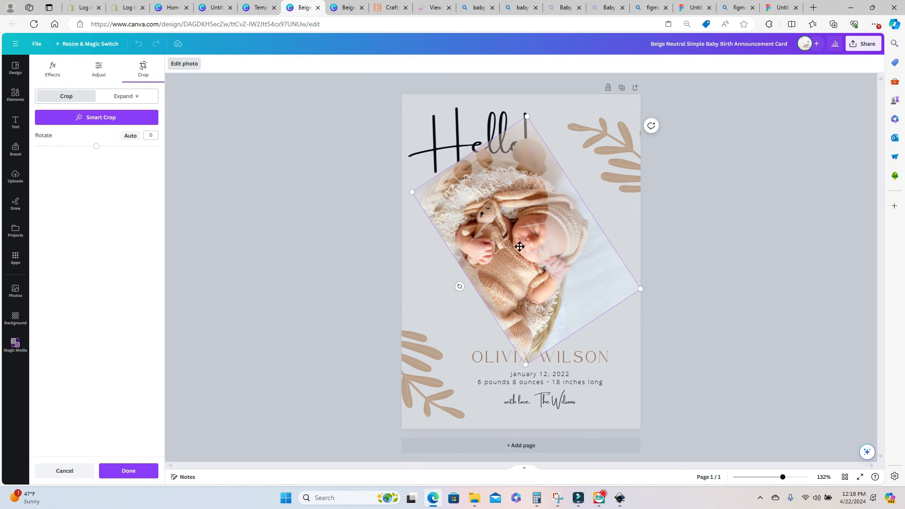
Rotate, shrink and shift the photo inside the footprint, then tilt the frame to about 44°
{"action": "left_click_drag", "start_coordinate": [460, 286], "coordinate": [517, 297]}
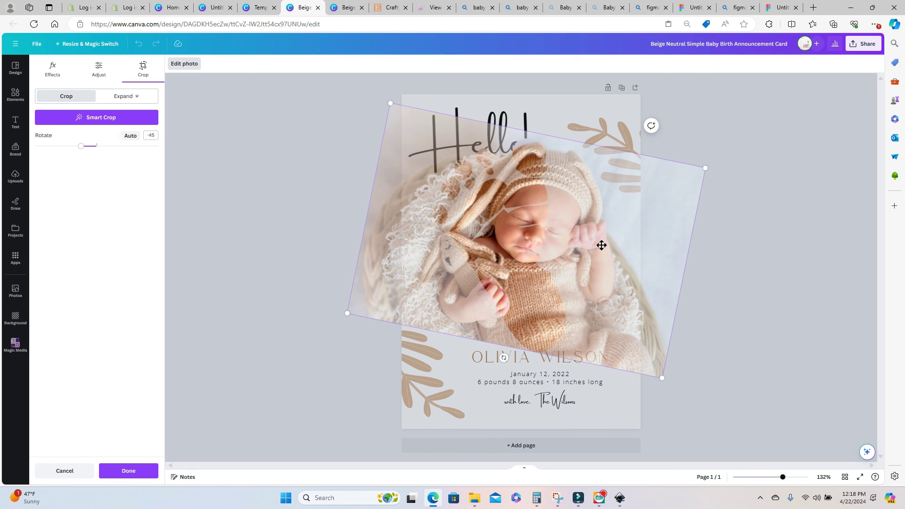
{"action": "left_click_drag", "start_coordinate": [706, 168], "coordinate": [694, 172]}
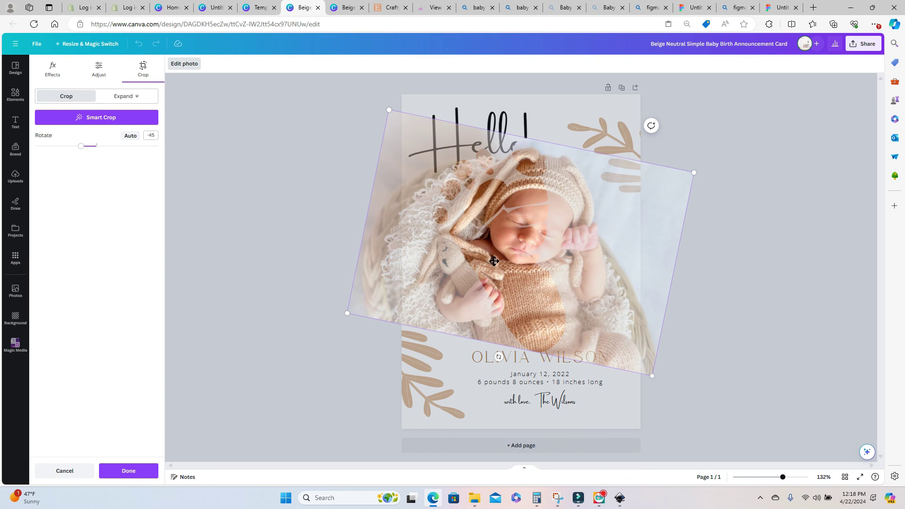
{"action": "left_click_drag", "start_coordinate": [492, 266], "coordinate": [454, 267]}
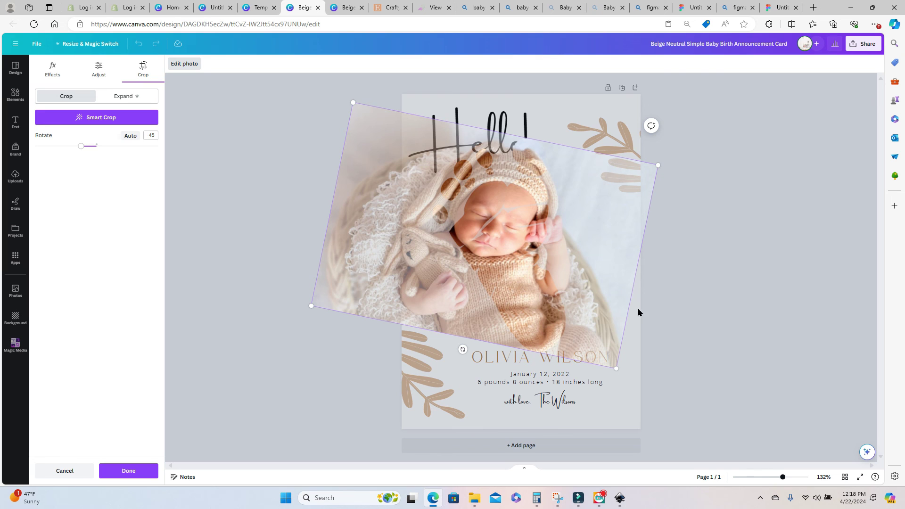
{"action": "left_click", "coordinate": [666, 314]}
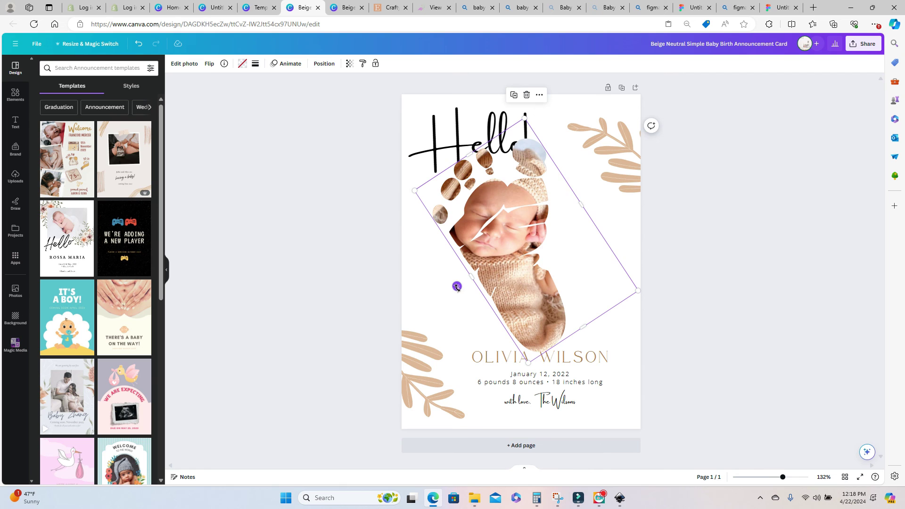
{"action": "mouse_move", "coordinate": [457, 286]}
{"action": "left_mouse_down"}
{"action": "mouse_move", "coordinate": [479, 299]}
{"action": "mouse_move", "coordinate": [465, 298]}
{"action": "left_mouse_up"}
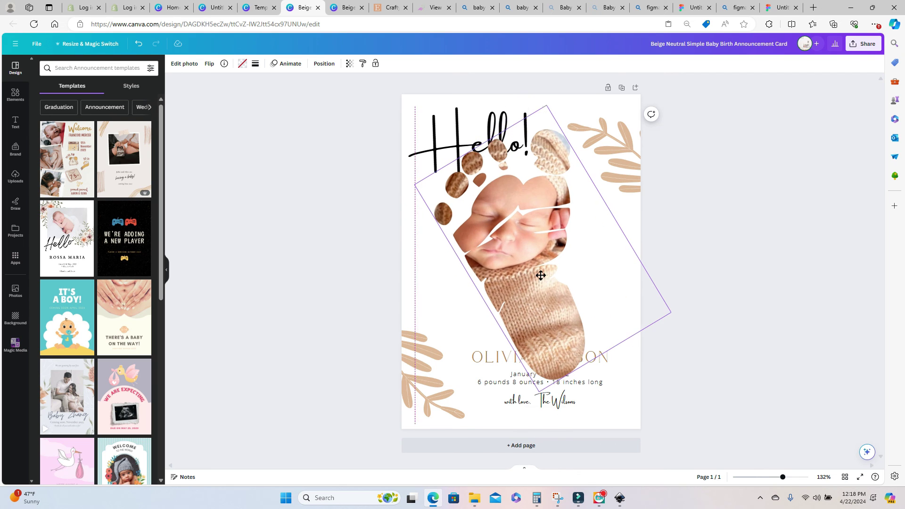
Nudge the framed photo and send it back three layers behind the Hello!, name and date text
{"action": "left_click_drag", "start_coordinate": [541, 275], "coordinate": [538, 274]}
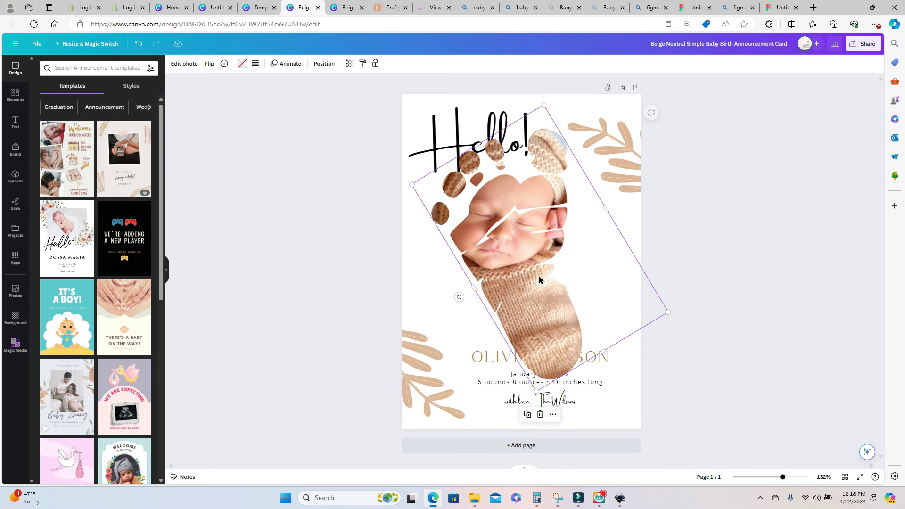
{"action": "left_click", "coordinate": [325, 64]}
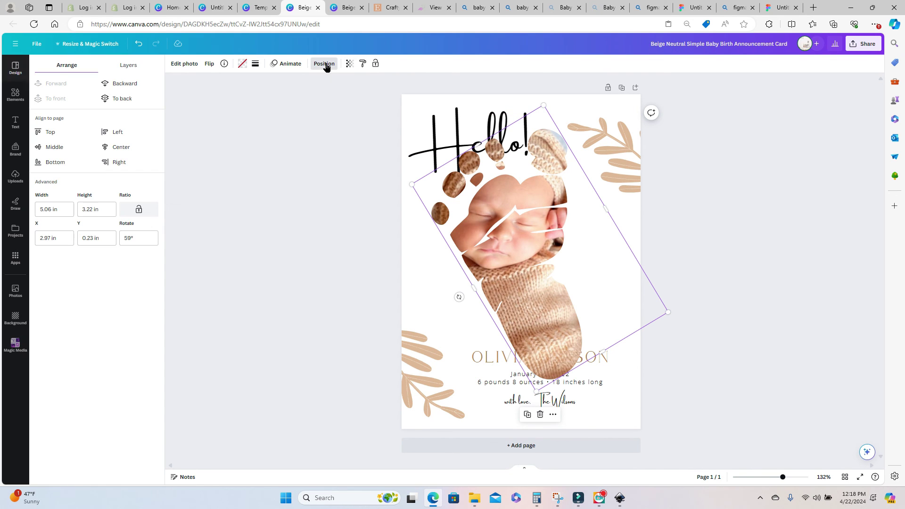
{"action": "left_click", "coordinate": [121, 85]}
{"action": "left_click", "coordinate": [120, 86]}
{"action": "left_click", "coordinate": [121, 86]}
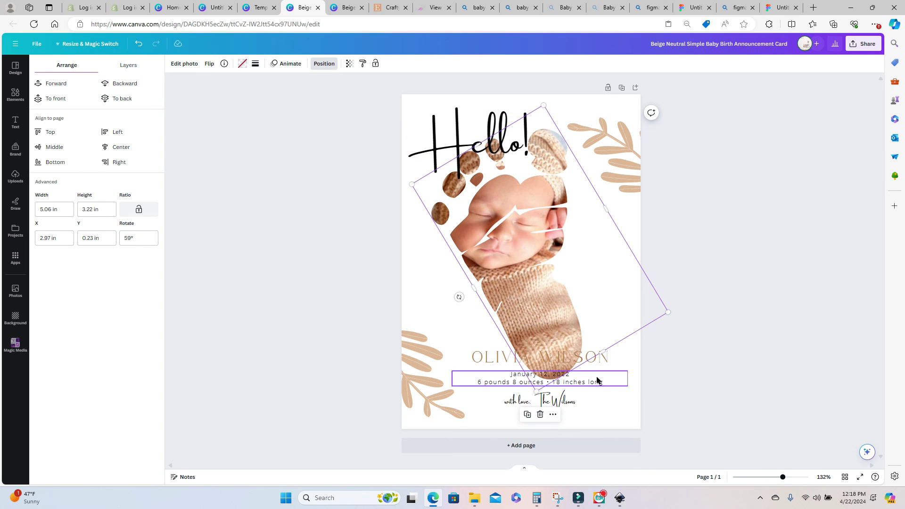
{"action": "left_click", "coordinate": [599, 362]}
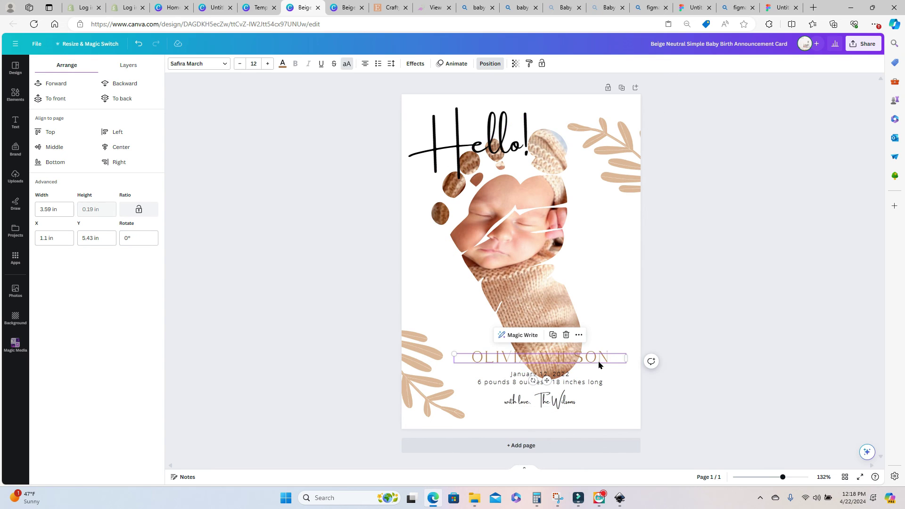
{"action": "left_click", "coordinate": [283, 64]}
Search the Elements library for 'Frame', then for 'baby footprint', and return to the Frame results
{"action": "left_click", "coordinate": [471, 264]}
{"action": "left_click", "coordinate": [15, 94]}
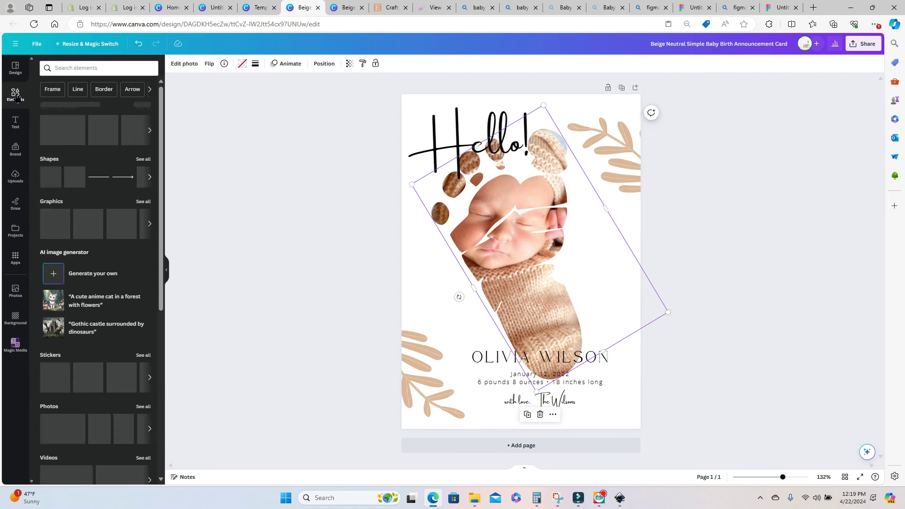
{"action": "left_click", "coordinate": [65, 90]}
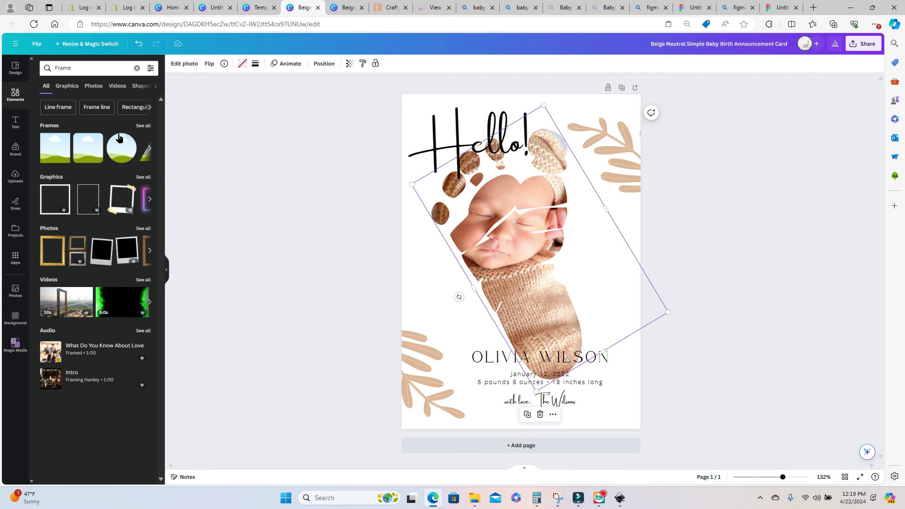
{"action": "left_click", "coordinate": [143, 127]}
{"action": "left_click", "coordinate": [102, 71]}
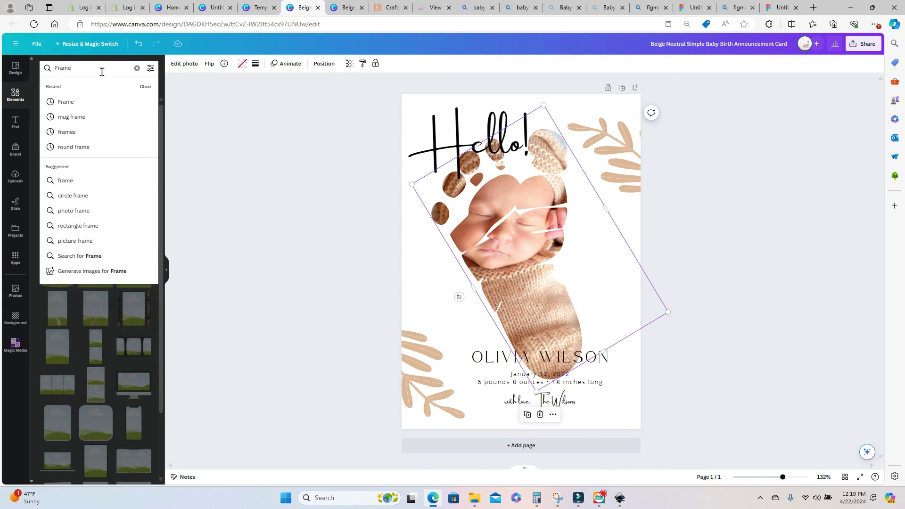
{"action": "key", "text": "ctrl+a"}
{"action": "key", "text": "ctrl+v"}
{"action": "key", "text": "Return"}
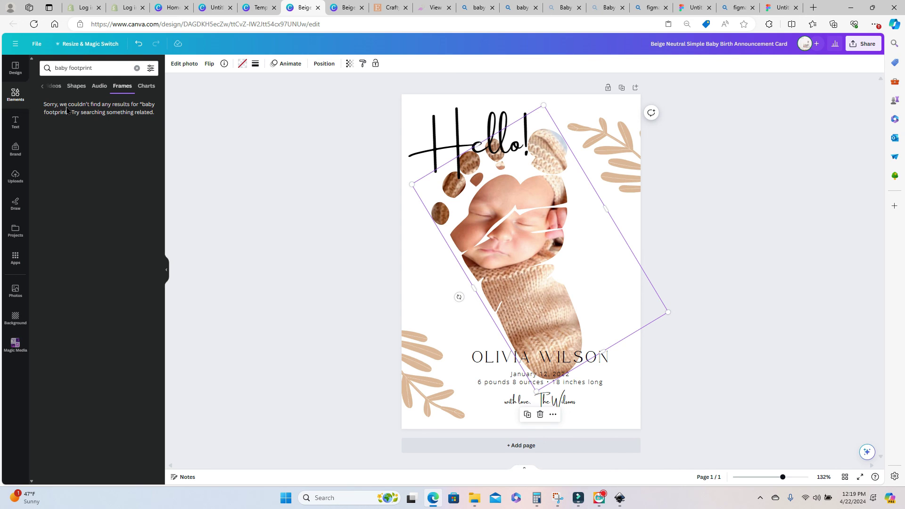
{"action": "left_click", "coordinate": [43, 88]}
{"action": "key", "text": "ctrl+z"}
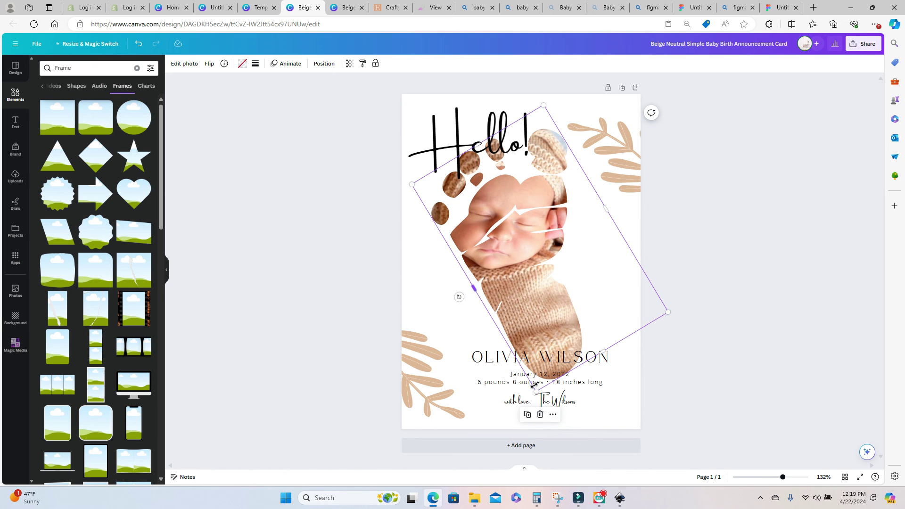
Shrink the footprint-framed photo and undo its rotation so it stands upright under Hello!
{"action": "left_click_drag", "start_coordinate": [534, 387], "coordinate": [537, 354]}
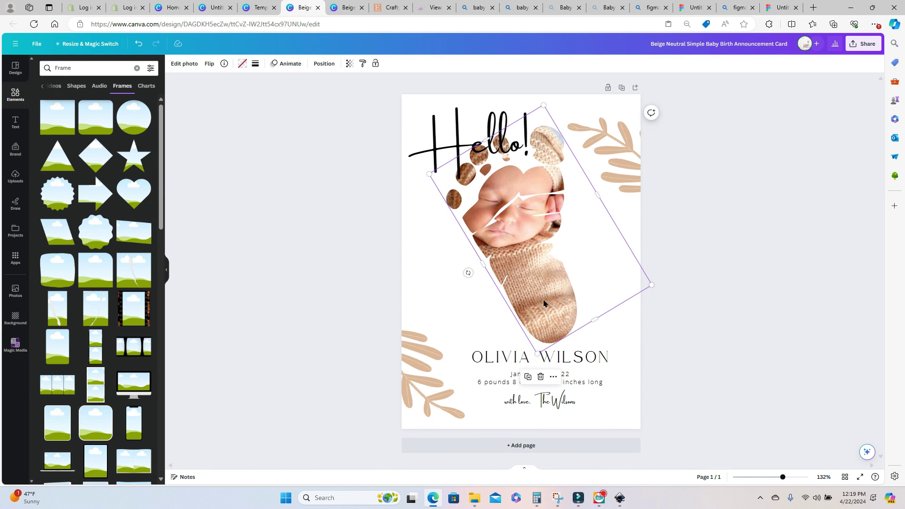
{"action": "key", "text": "ctrl+z"}
{"action": "left_click", "coordinate": [729, 329]}
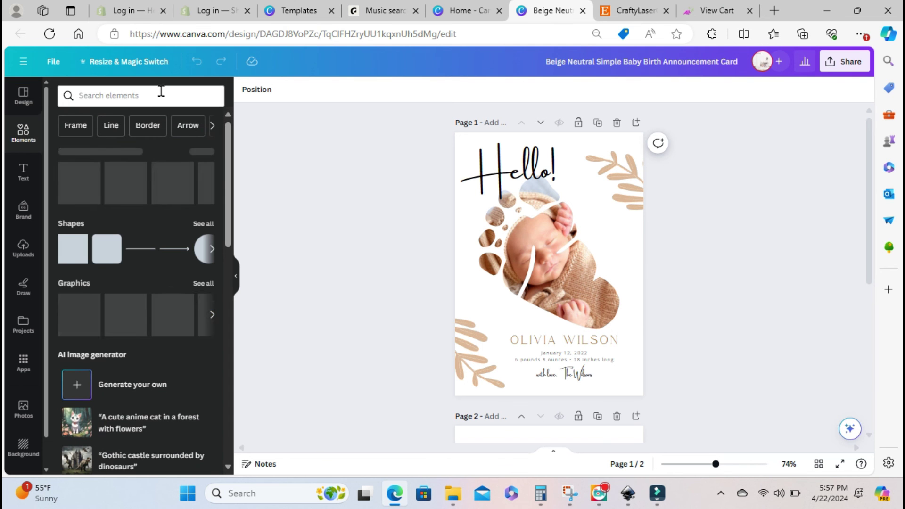
Search the Elements library for 'SONOGRAM'
{"action": "left_click", "coordinate": [162, 92]}
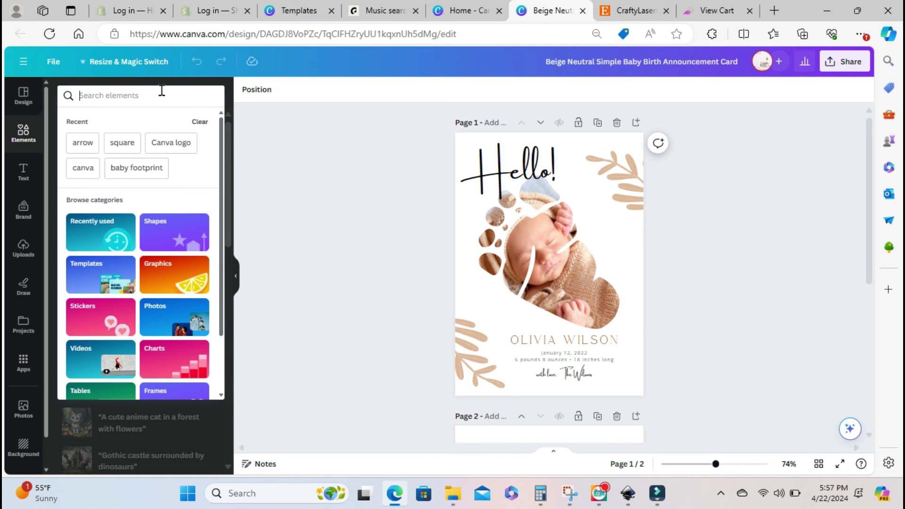
{"action": "type", "text": "SONOG"}
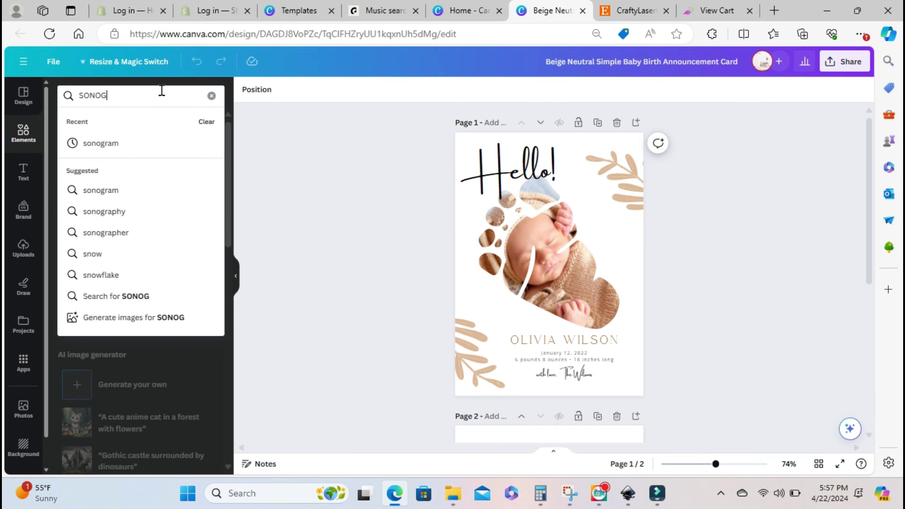
{"action": "type", "text": "RAM"}
{"action": "key", "text": "Return"}
Detach and delete the baby photo, then place a sonogram photo into the footprint frame
{"action": "right_click", "coordinate": [564, 301]}
{"action": "left_click", "coordinate": [595, 432]}
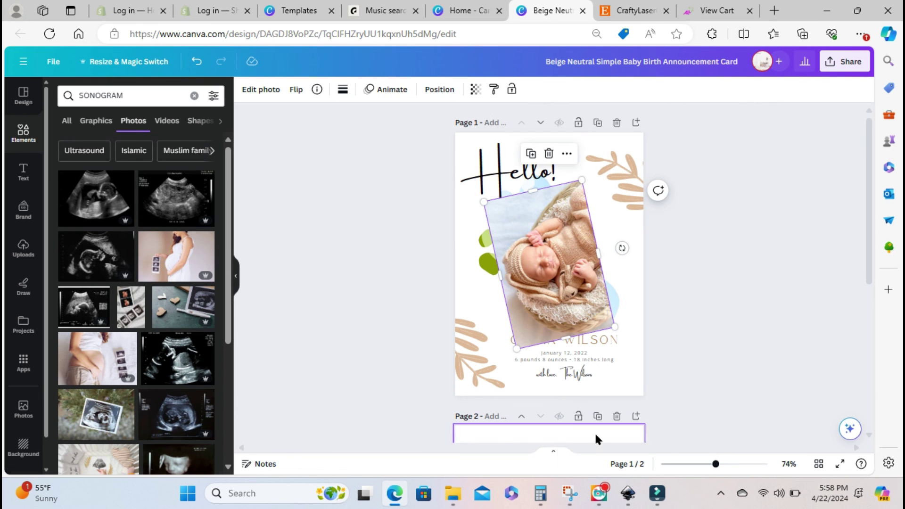
{"action": "key", "text": "Delete"}
{"action": "left_click", "coordinate": [81, 264]}
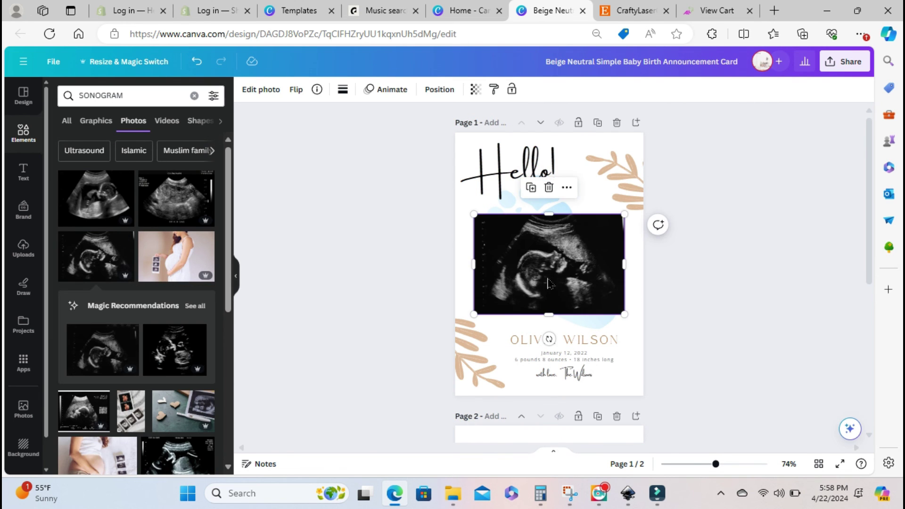
{"action": "left_click_drag", "start_coordinate": [548, 277], "coordinate": [548, 252]}
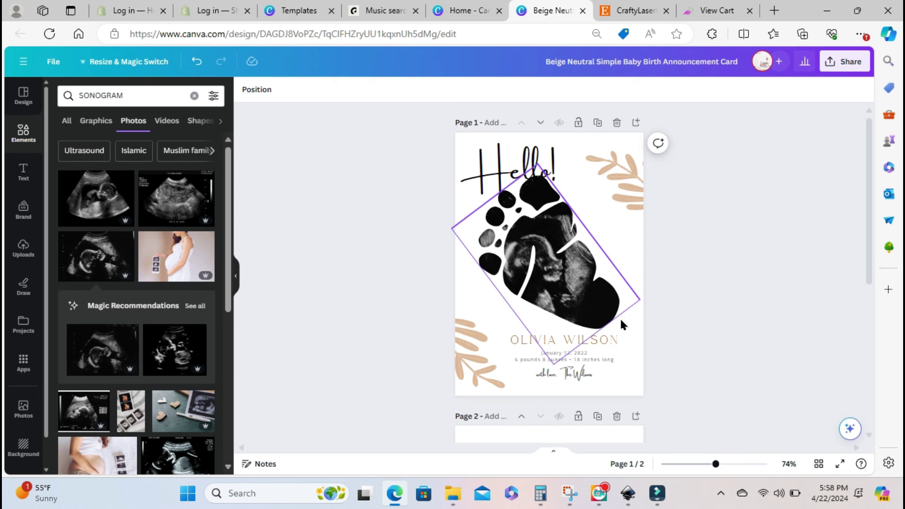